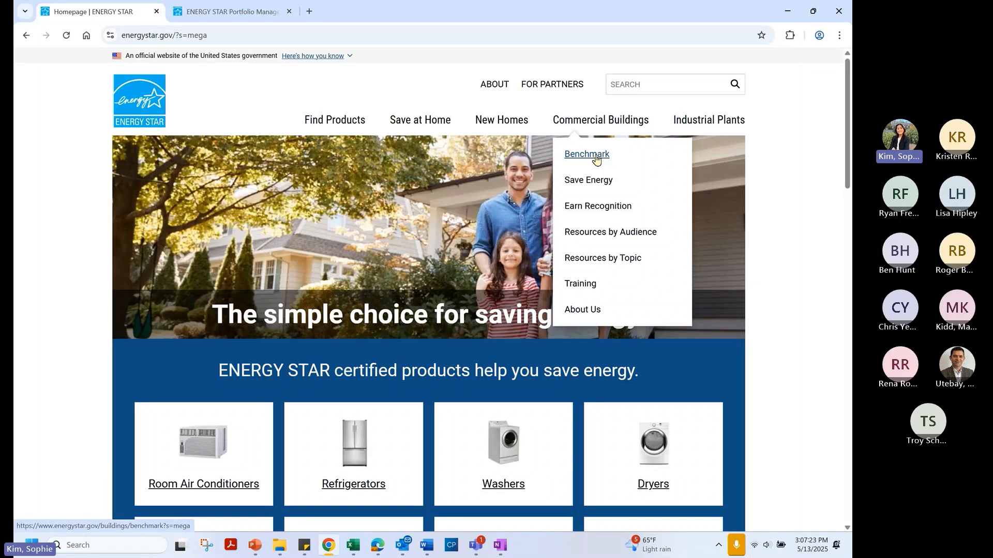
Go to the Benchmark Your Building page and start creating a new Portfolio Manager account
{"action": "left_click", "coordinate": [596, 160]}
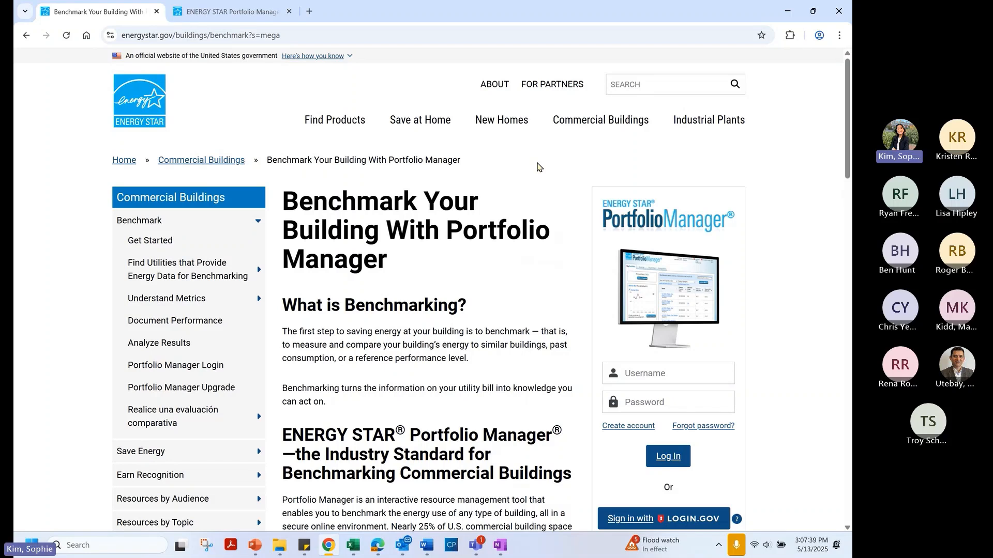
{"action": "scroll", "coordinate": [514, 174], "scroll_direction": "down", "scroll_amount": 2}
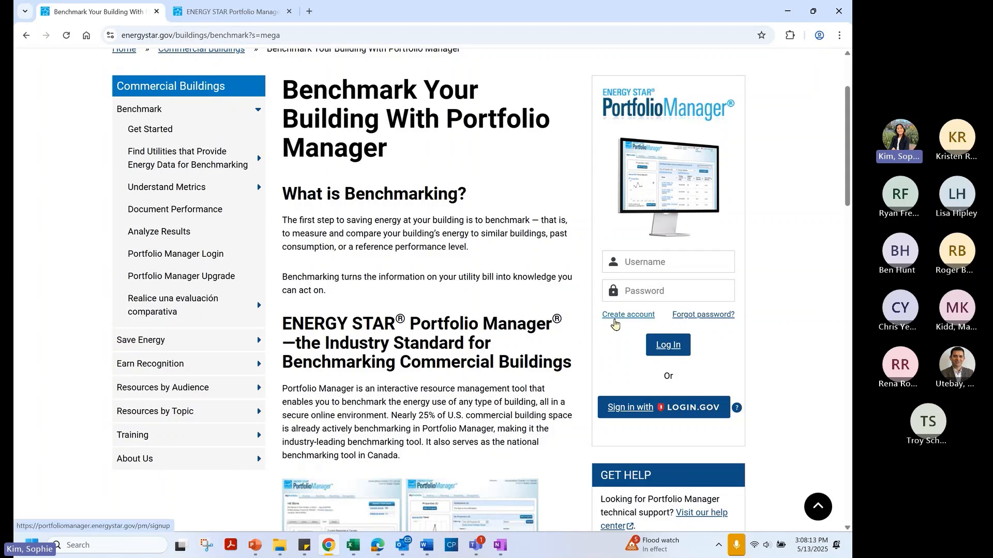
{"action": "left_click", "coordinate": [614, 324]}
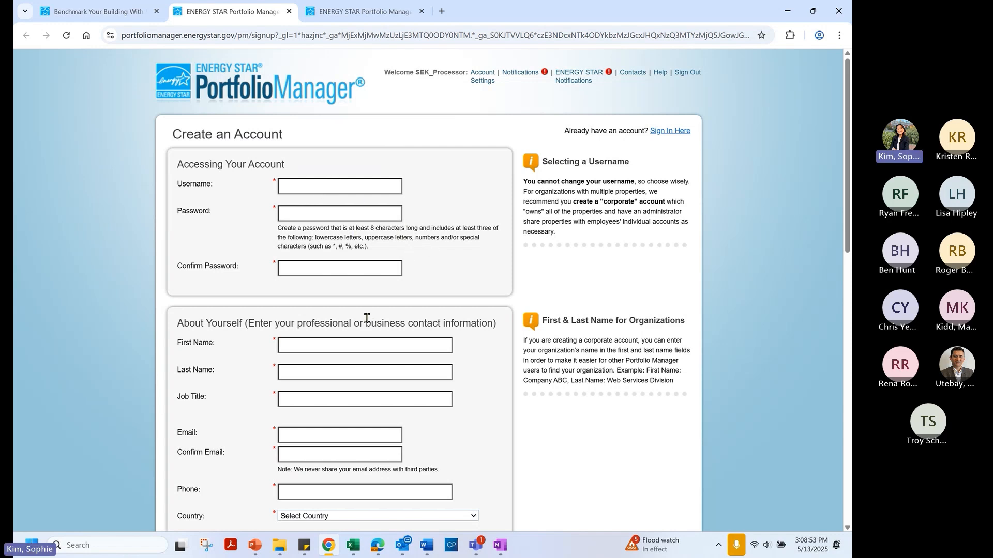
Scroll through the Create an Account form, then return to the MyPortfolio dashboard tab
{"action": "scroll", "coordinate": [366, 318], "scroll_direction": "down", "scroll_amount": 3}
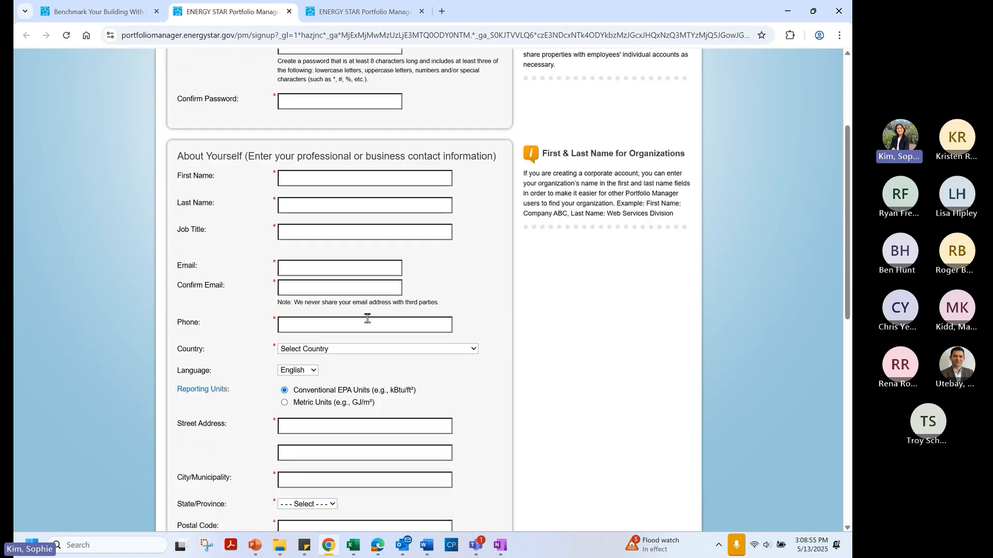
{"action": "scroll", "coordinate": [367, 318], "scroll_direction": "down", "scroll_amount": 6}
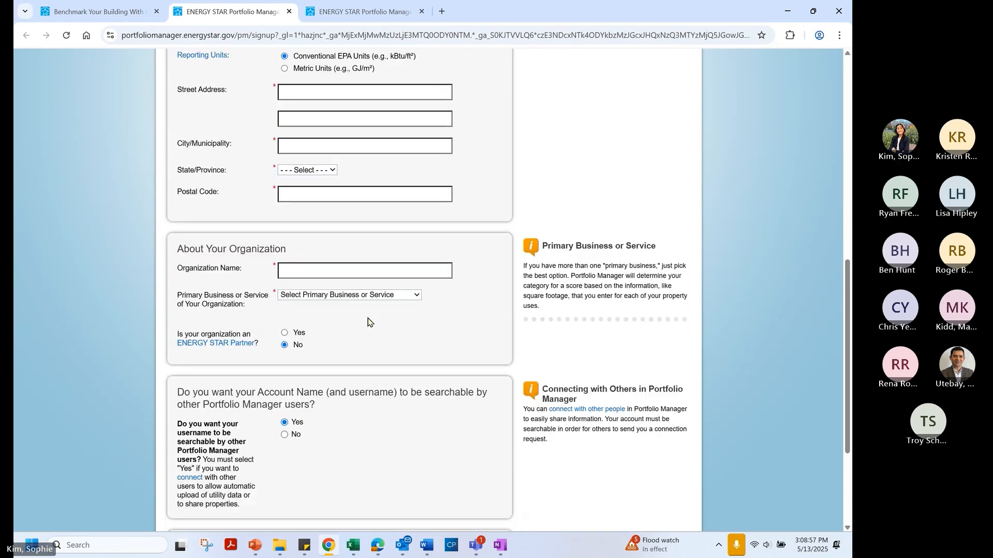
{"action": "scroll", "coordinate": [368, 318], "scroll_direction": "down", "scroll_amount": 3}
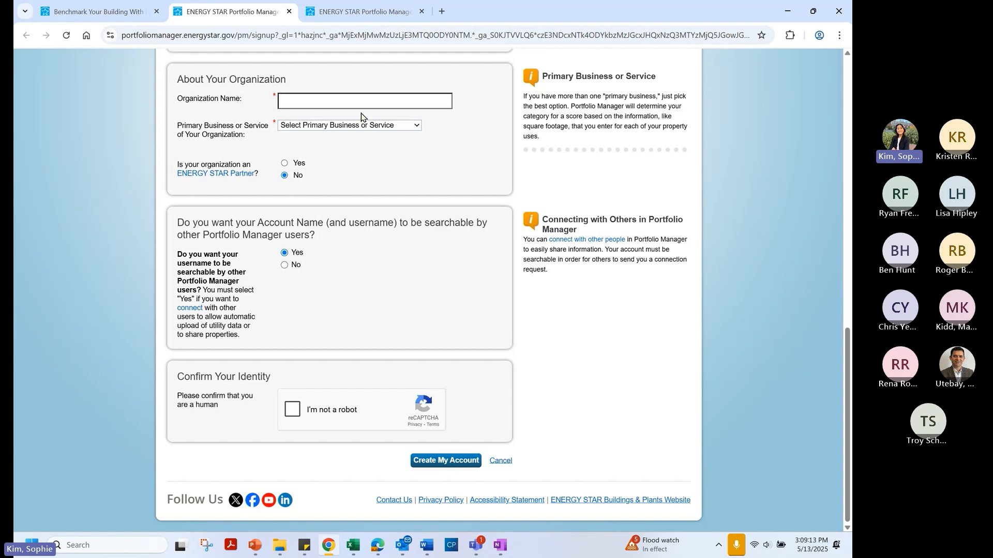
{"action": "left_click", "coordinate": [334, 13]}
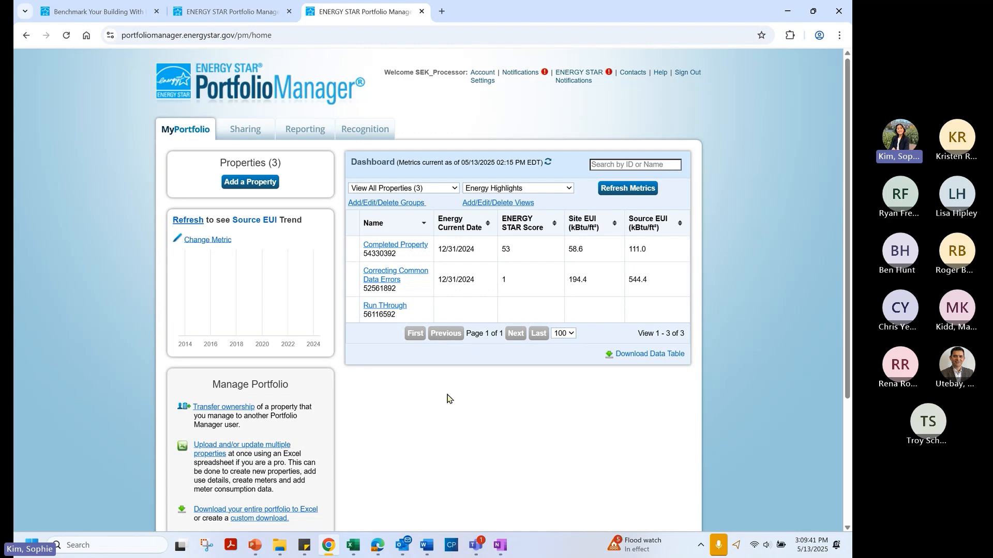
Review the Sharing overview, go back to MyPortfolio, and begin adding a new property
{"action": "scroll", "coordinate": [446, 400], "scroll_direction": "down", "scroll_amount": 3}
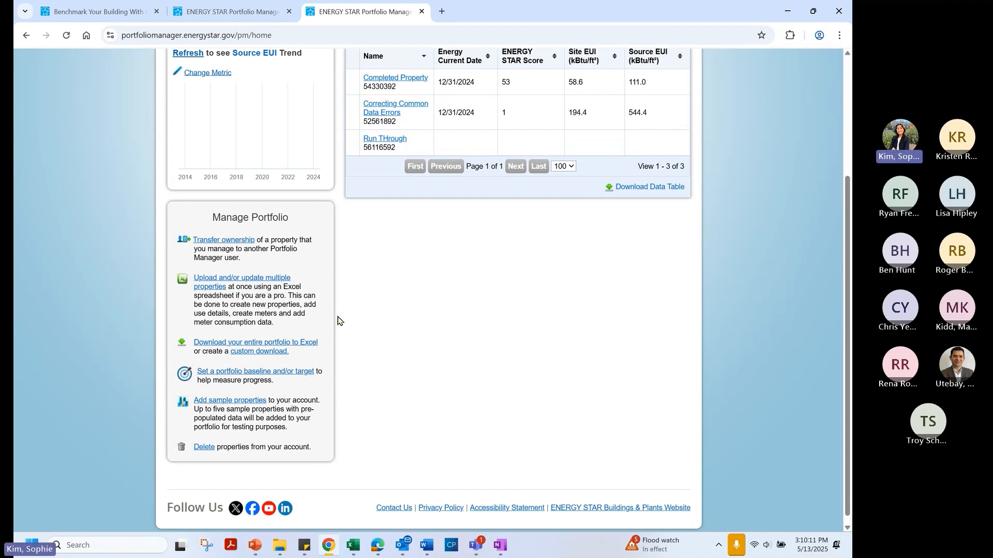
{"action": "scroll", "coordinate": [338, 320], "scroll_direction": "up", "scroll_amount": 4}
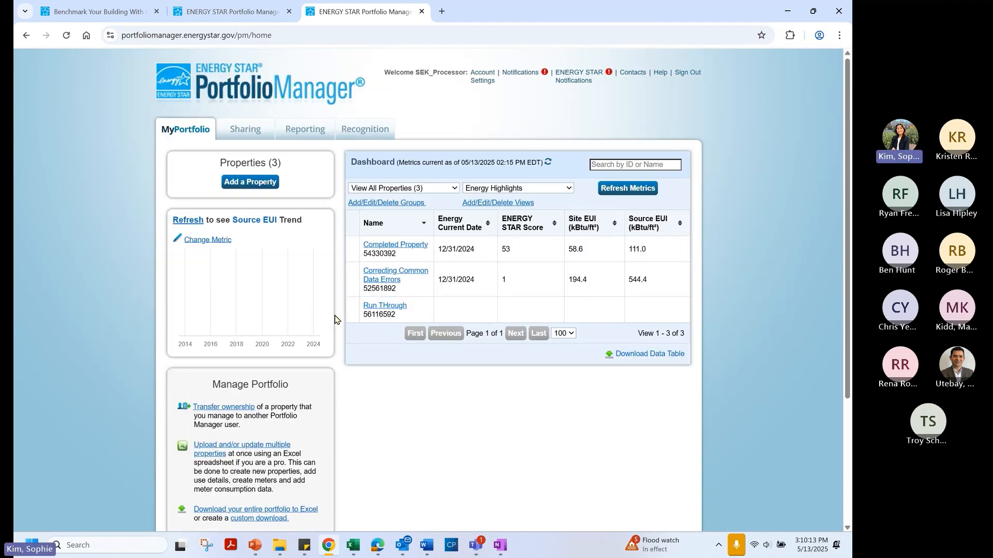
{"action": "left_click", "coordinate": [249, 140]}
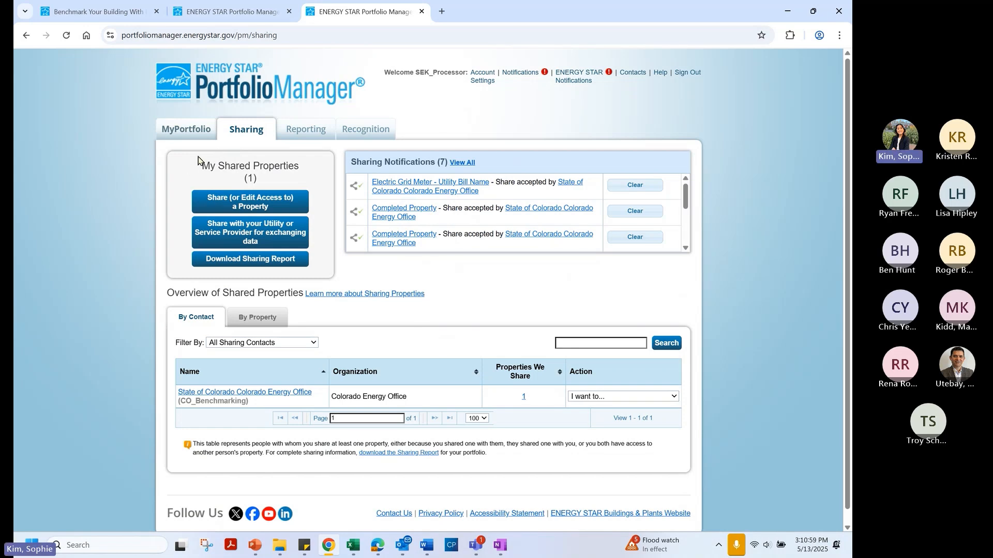
{"action": "left_click", "coordinate": [177, 135]}
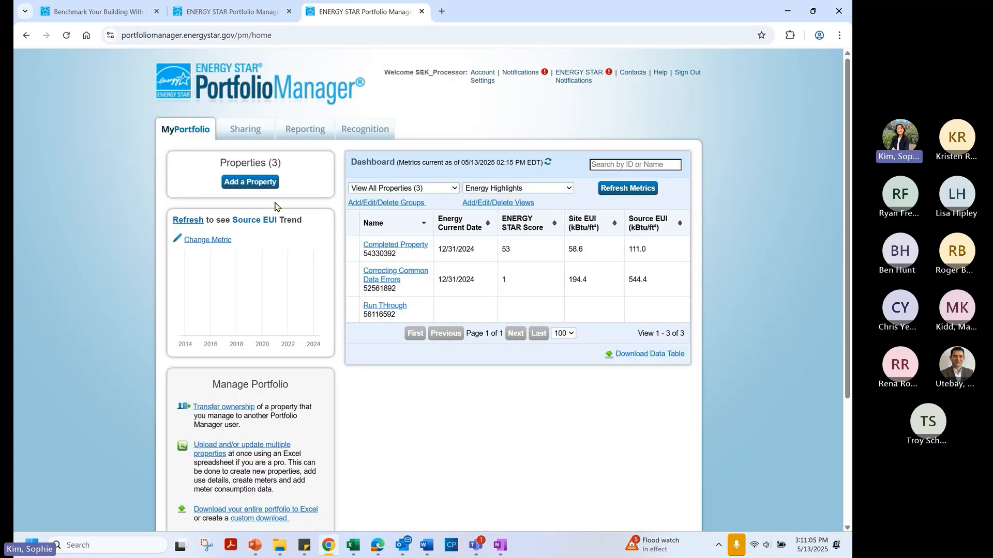
{"action": "mouse_move", "coordinate": [275, 219]}
{"action": "left_click", "coordinate": [248, 185]}
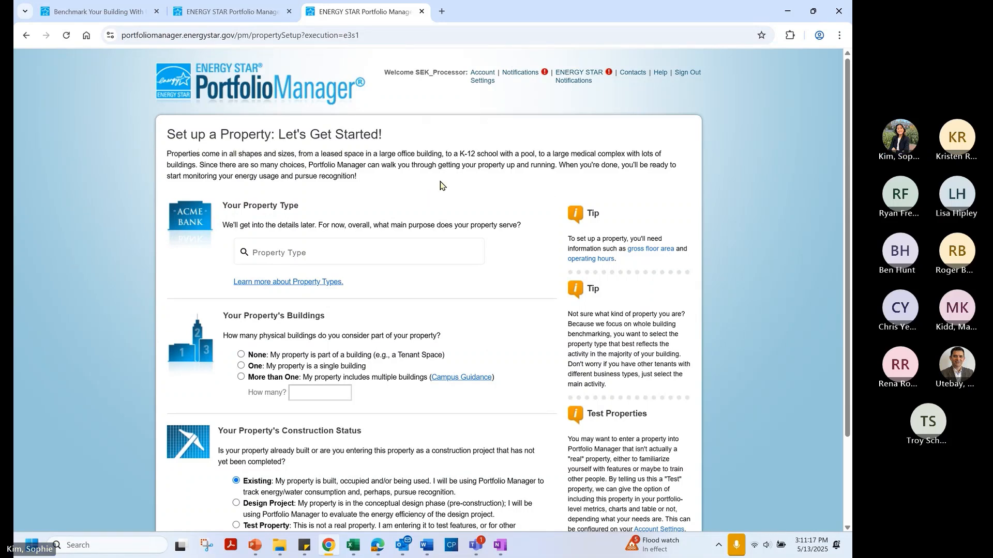
Choose Multifamily Housing from the Lodging/Residential property types
{"action": "scroll", "coordinate": [483, 196], "scroll_direction": "down", "scroll_amount": 2}
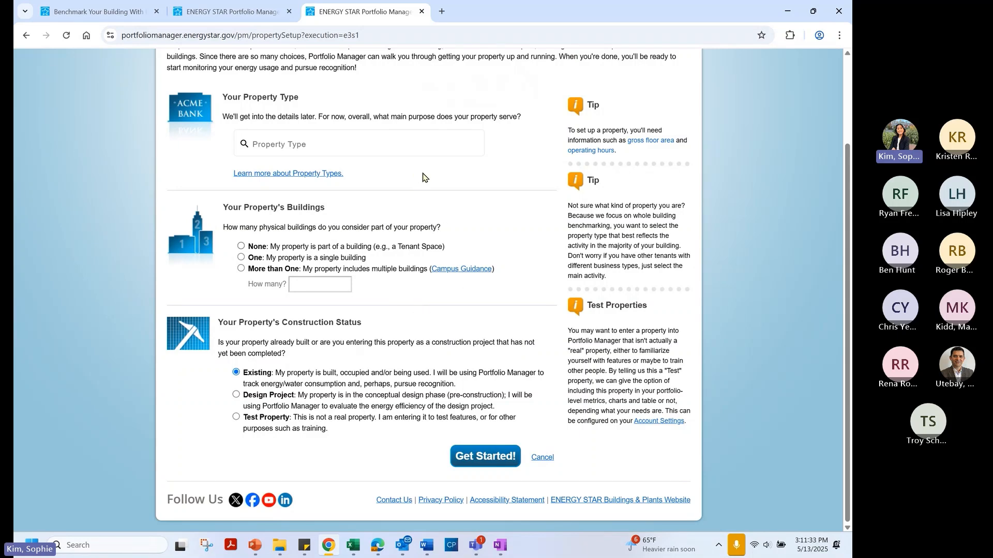
{"action": "left_click", "coordinate": [399, 144]}
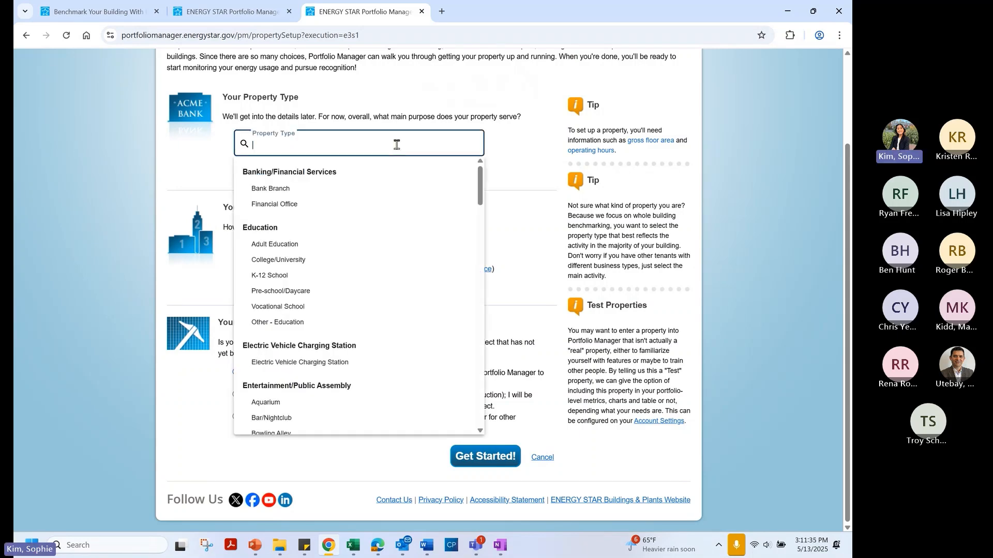
{"action": "scroll", "coordinate": [408, 215], "scroll_direction": "down", "scroll_amount": 2}
{"action": "scroll", "coordinate": [408, 215], "scroll_direction": "down", "scroll_amount": 10}
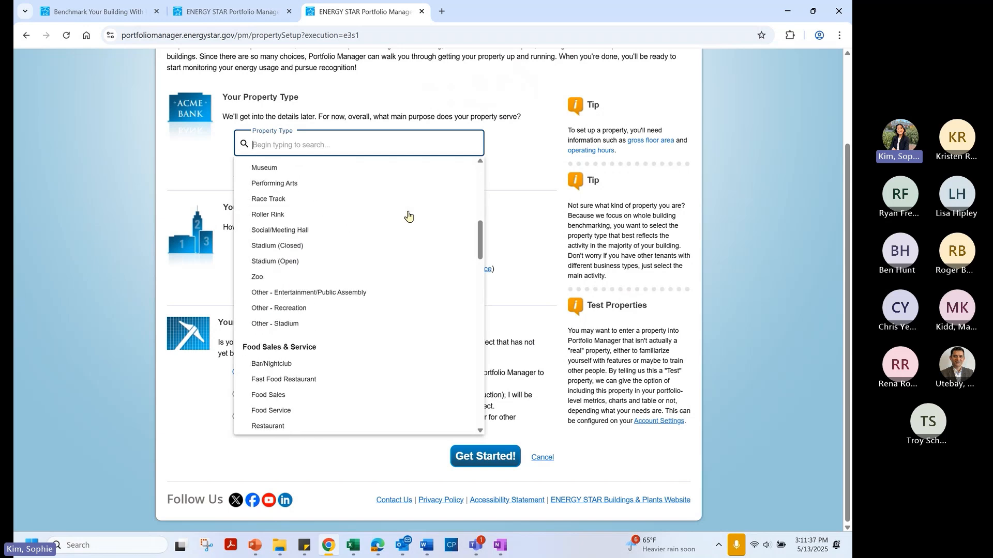
{"action": "scroll", "coordinate": [408, 215], "scroll_direction": "down", "scroll_amount": 2}
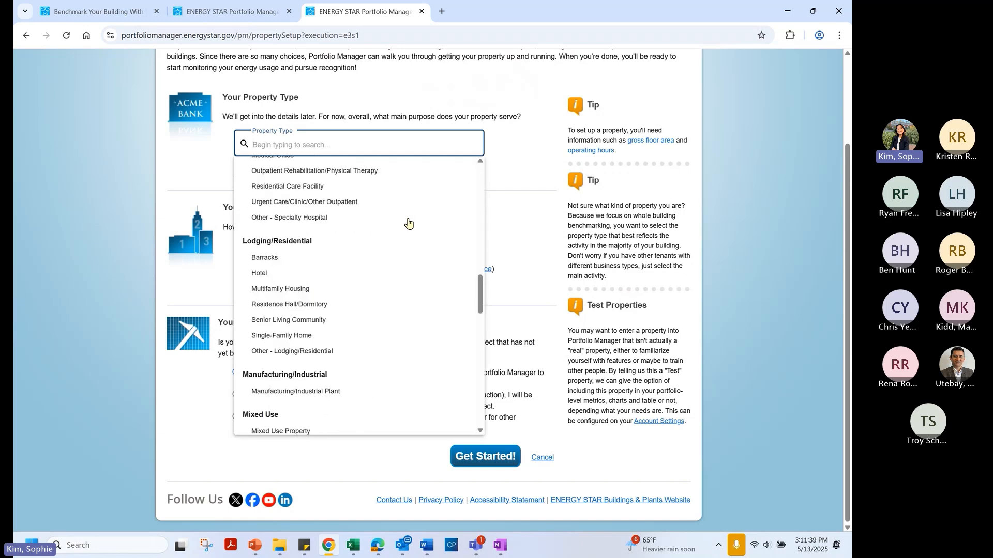
{"action": "left_click", "coordinate": [386, 292]}
{"action": "left_click", "coordinate": [364, 142]}
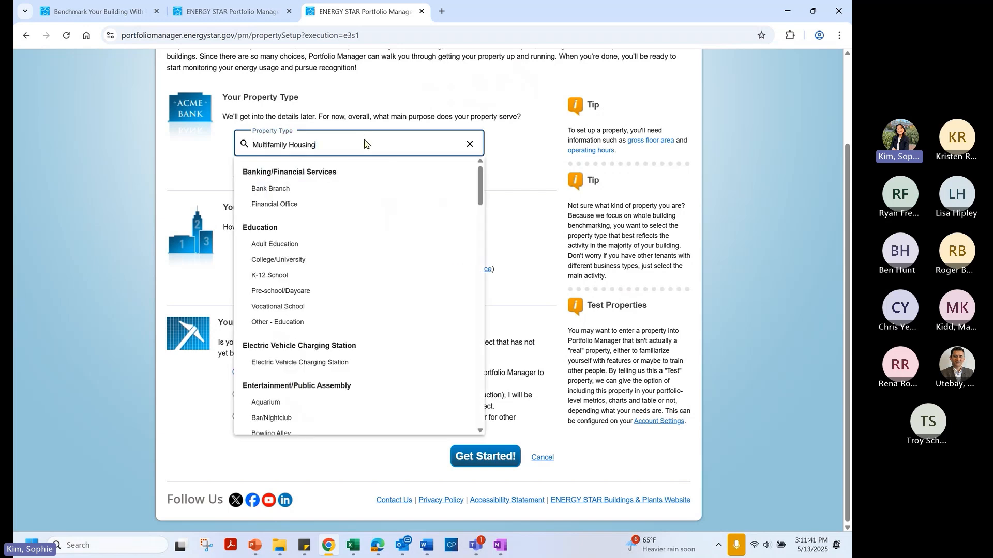
{"action": "scroll", "coordinate": [374, 197], "scroll_direction": "down", "scroll_amount": 2}
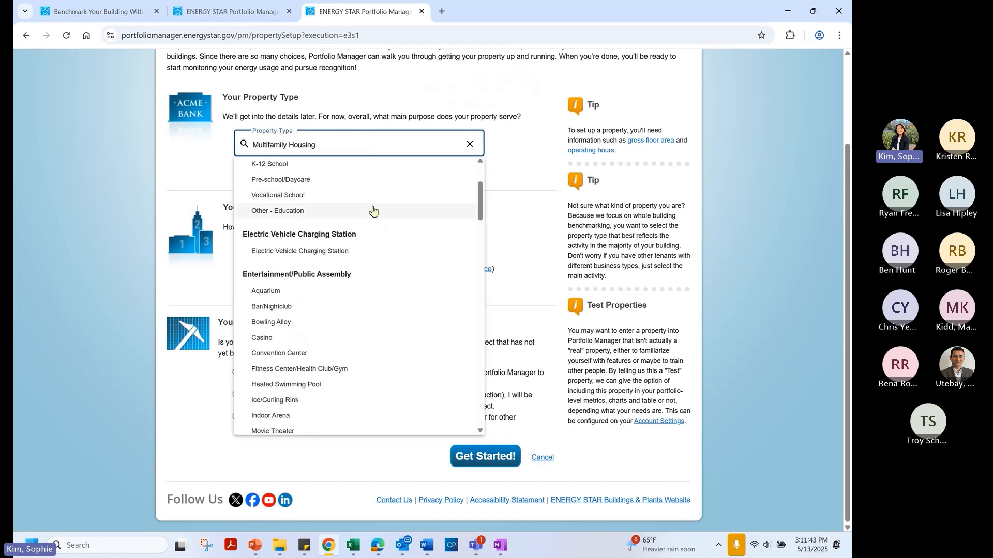
{"action": "scroll", "coordinate": [373, 209], "scroll_direction": "down", "scroll_amount": 2}
{"action": "scroll", "coordinate": [371, 209], "scroll_direction": "down", "scroll_amount": 1}
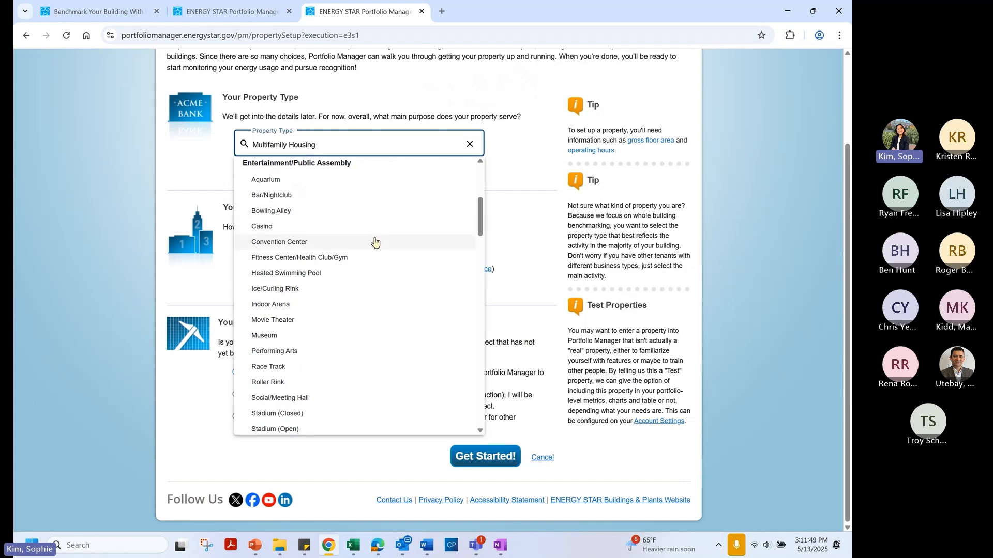
{"action": "scroll", "coordinate": [373, 243], "scroll_direction": "down", "scroll_amount": 3}
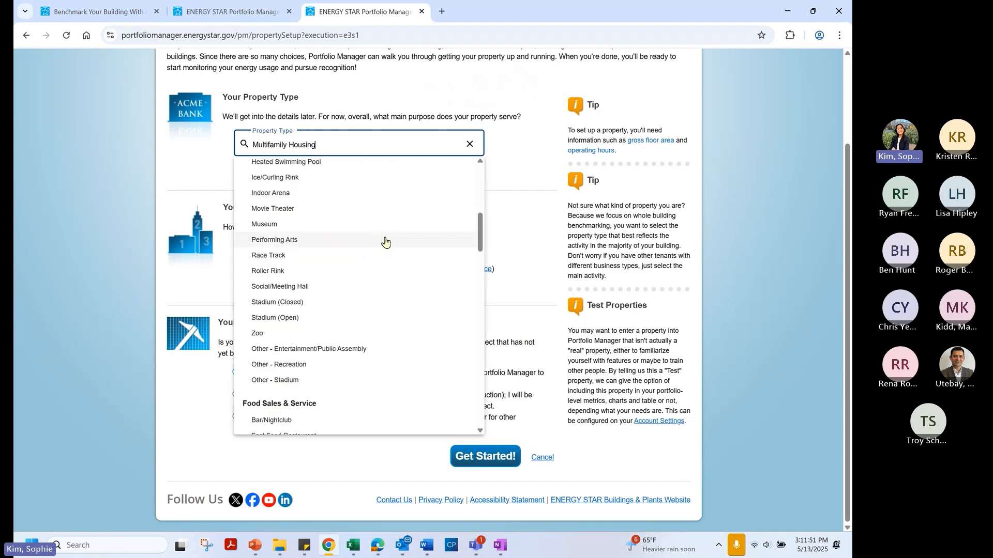
{"action": "left_click", "coordinate": [517, 168]}
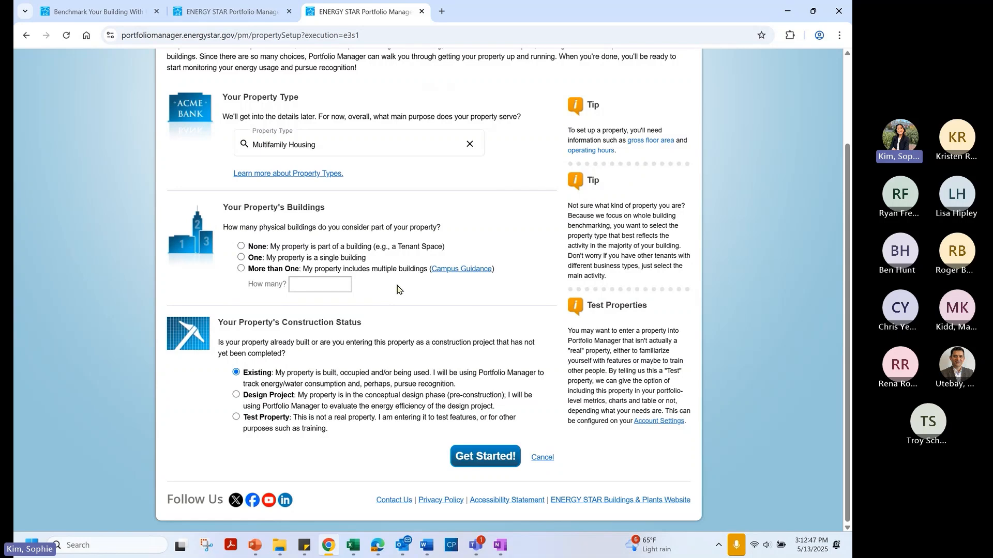
Mark the property as one building and a Test Property (in operation), then submit with Get Started!
{"action": "left_click", "coordinate": [240, 259]}
{"action": "left_click", "coordinate": [237, 417]}
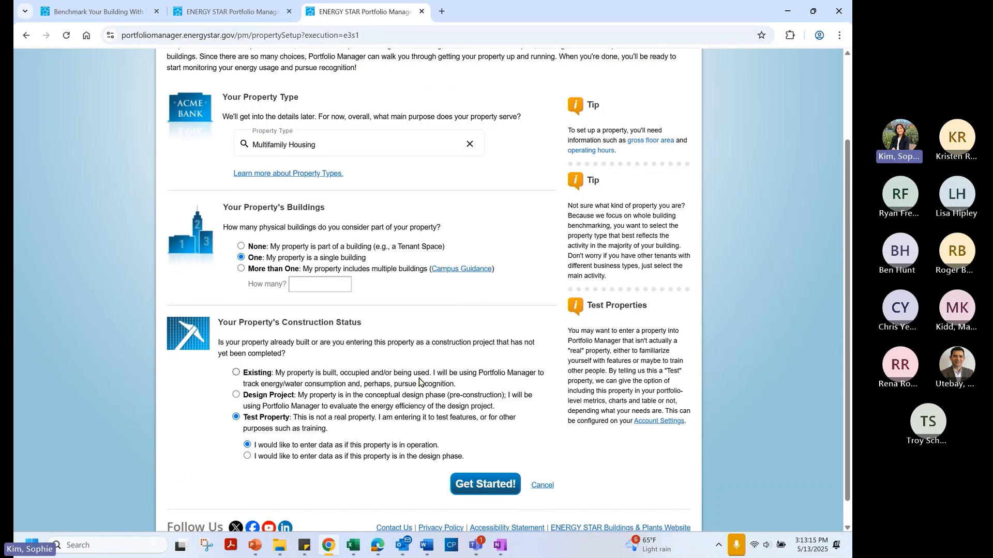
{"action": "scroll", "coordinate": [419, 381], "scroll_direction": "down", "scroll_amount": 1}
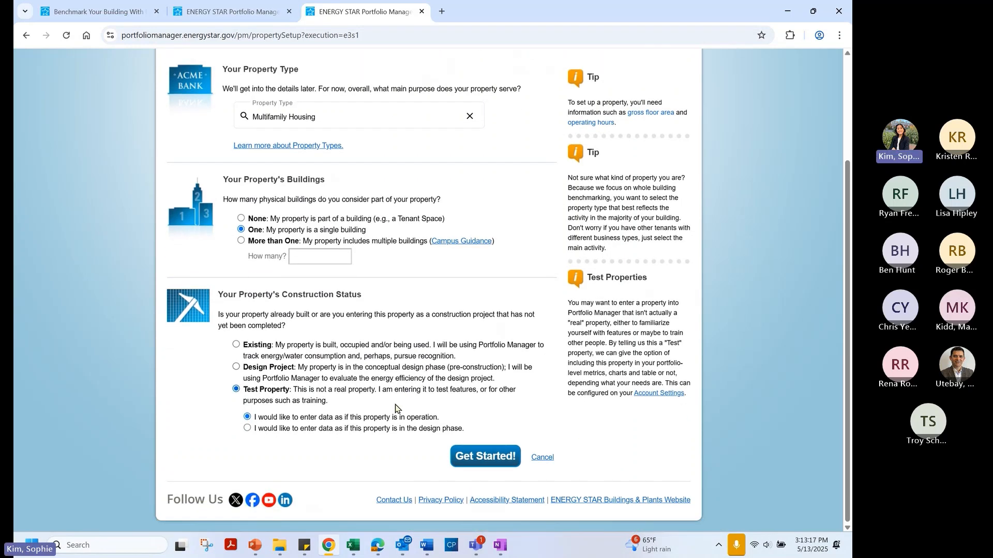
{"action": "left_click", "coordinate": [479, 463]}
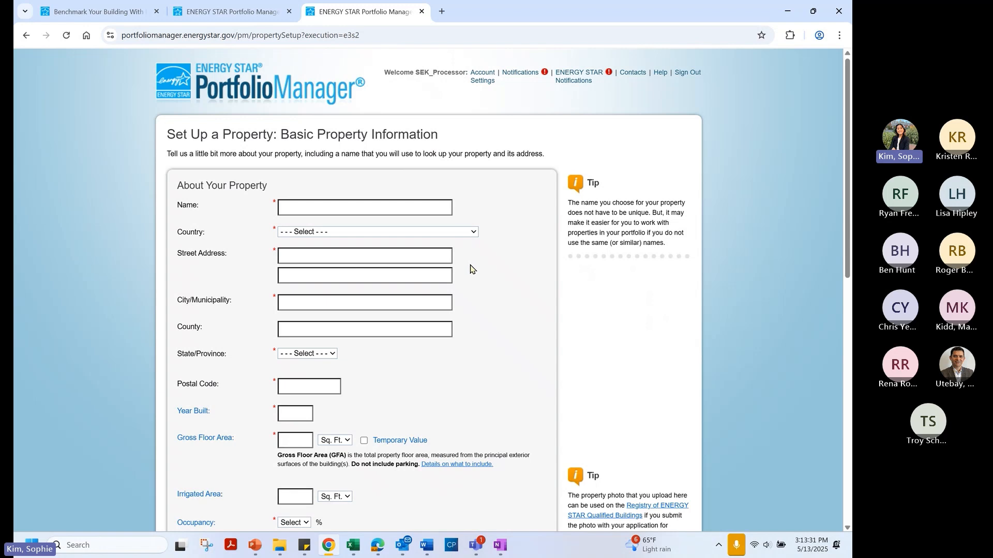
Name the property 'Navigating ESPM and Utility Data' and set the country to United States
{"action": "scroll", "coordinate": [467, 267], "scroll_direction": "down", "scroll_amount": 1}
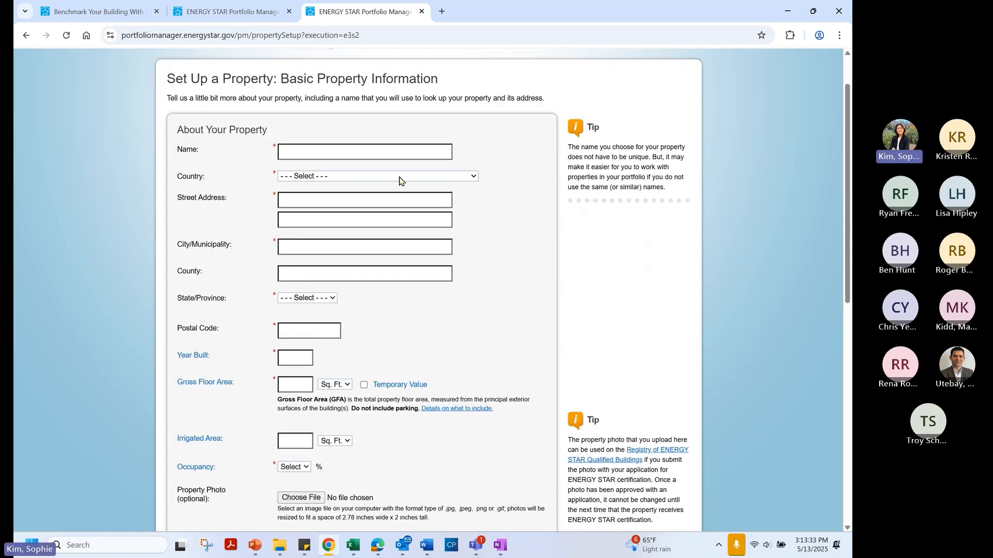
{"action": "left_click", "coordinate": [392, 148]}
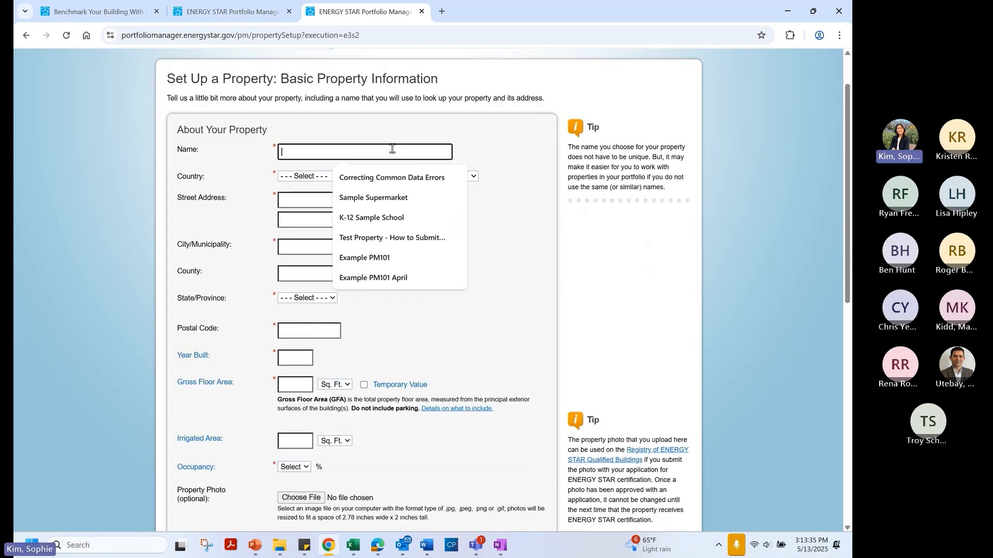
{"action": "type", "text": "Nav"}
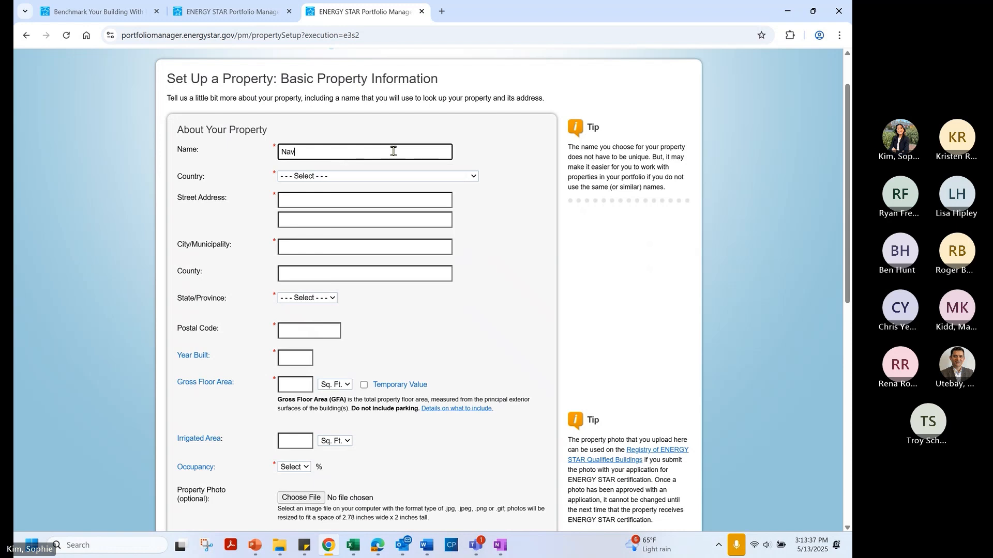
{"action": "type", "text": "igating ESPM and Utility Data"}
{"action": "left_click", "coordinate": [377, 178]}
{"action": "left_click", "coordinate": [373, 201]}
Enter the sample street address, Denver as the city, and Colorado as the state
{"action": "left_click", "coordinate": [359, 200]}
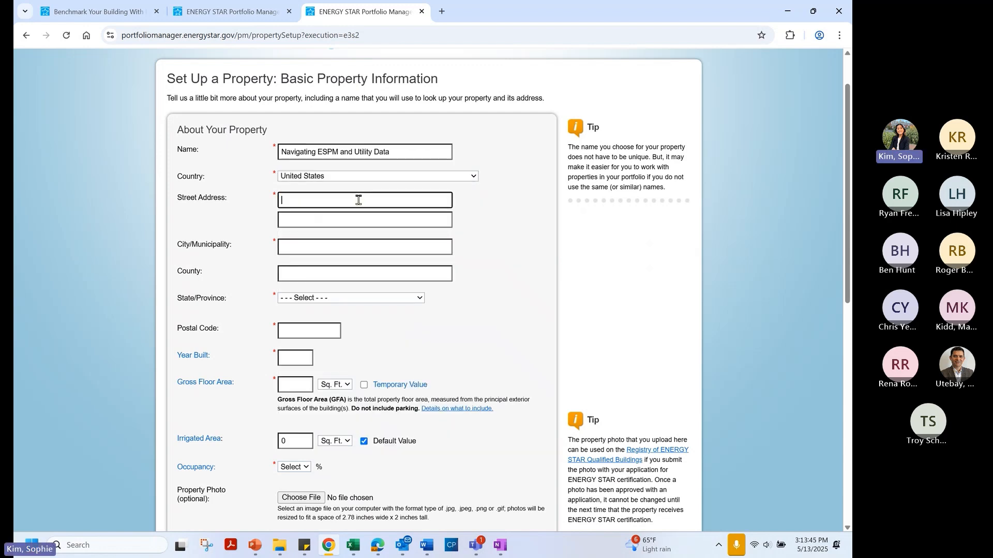
{"action": "type", "text": "1234 Example St"}
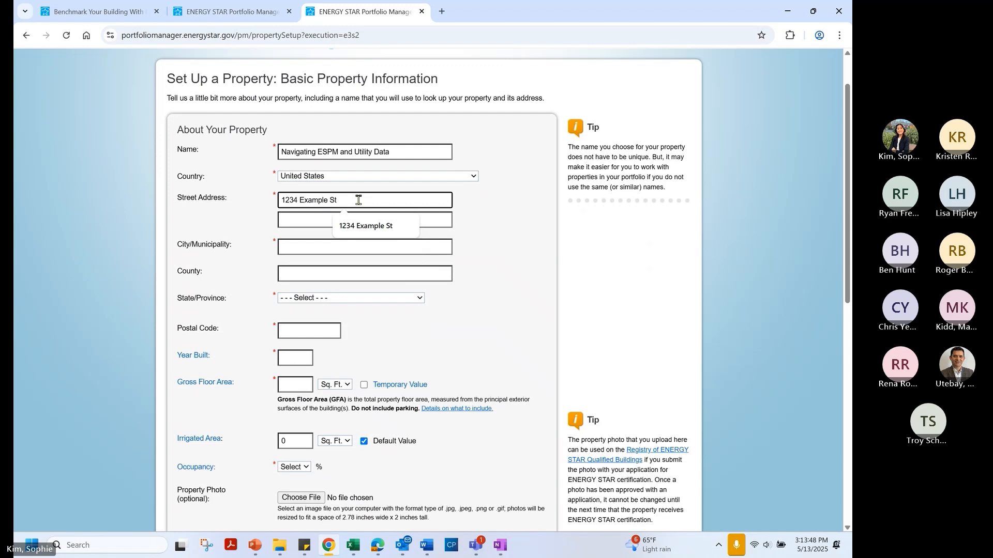
{"action": "left_click", "coordinate": [305, 246]}
{"action": "type", "text": "Denver"}
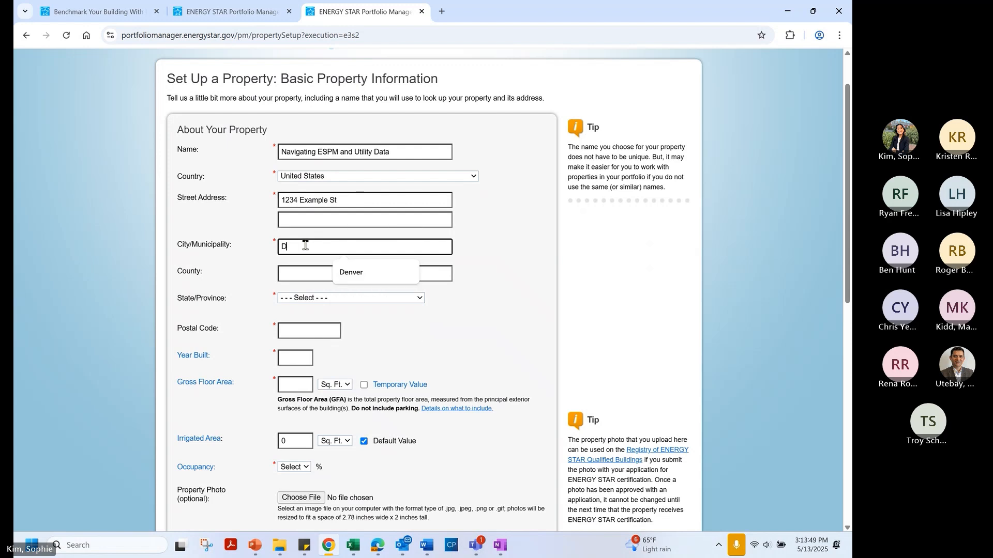
{"action": "left_click", "coordinate": [303, 300]}
{"action": "scroll", "coordinate": [312, 217], "scroll_direction": "down", "scroll_amount": 1}
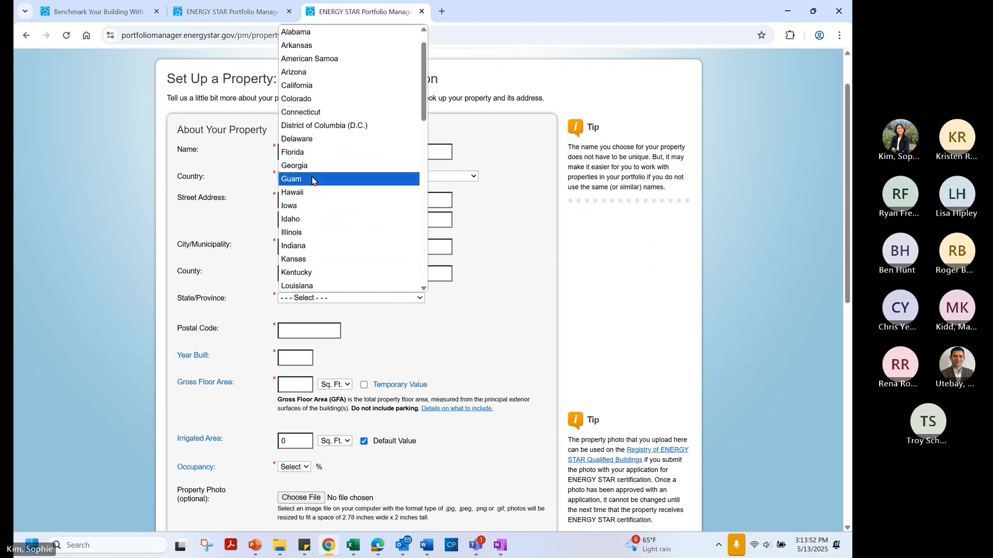
{"action": "left_click", "coordinate": [308, 104]}
Enter the postal code and set the year built to 1975
{"action": "left_click", "coordinate": [313, 330]}
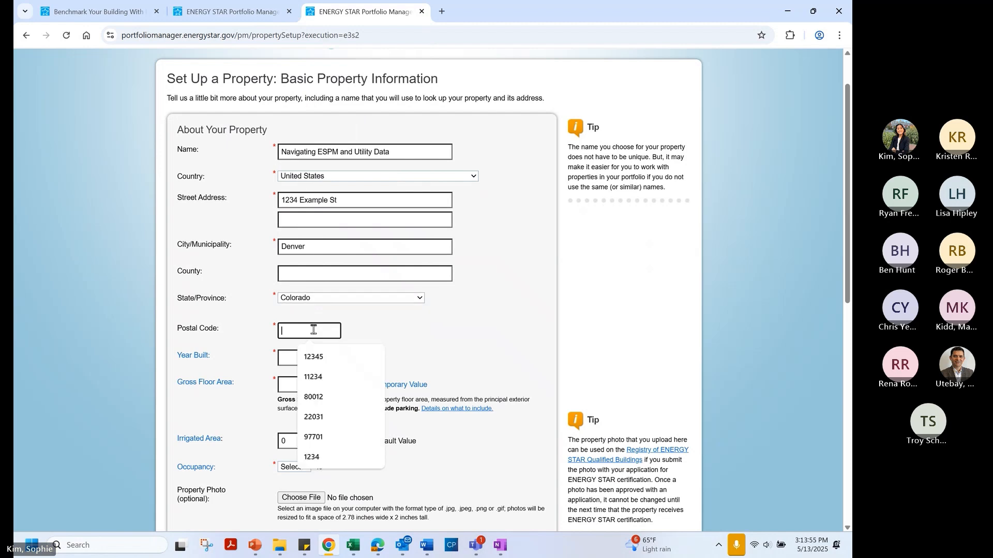
{"action": "type", "text": "80012"}
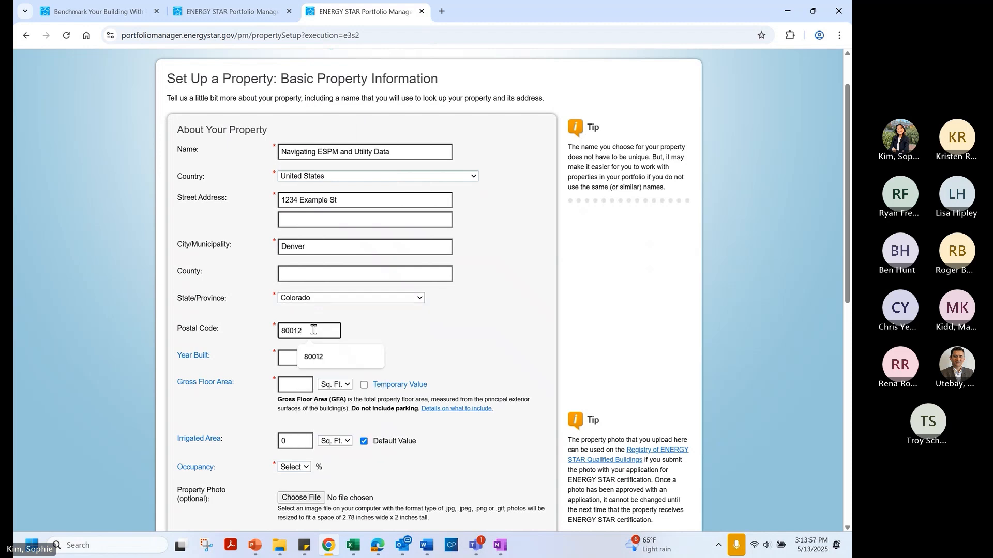
{"action": "left_click", "coordinate": [294, 357]}
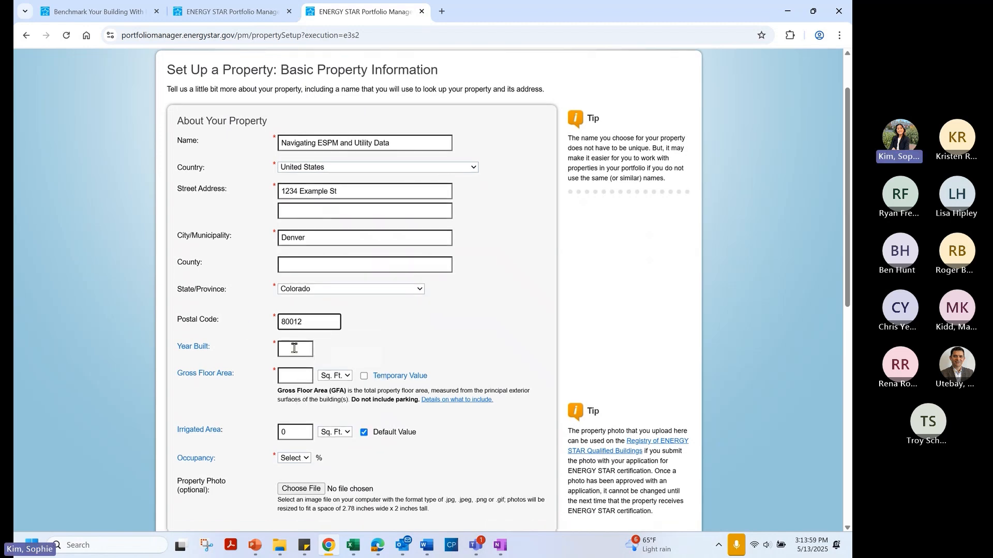
{"action": "type", "text": "197"}
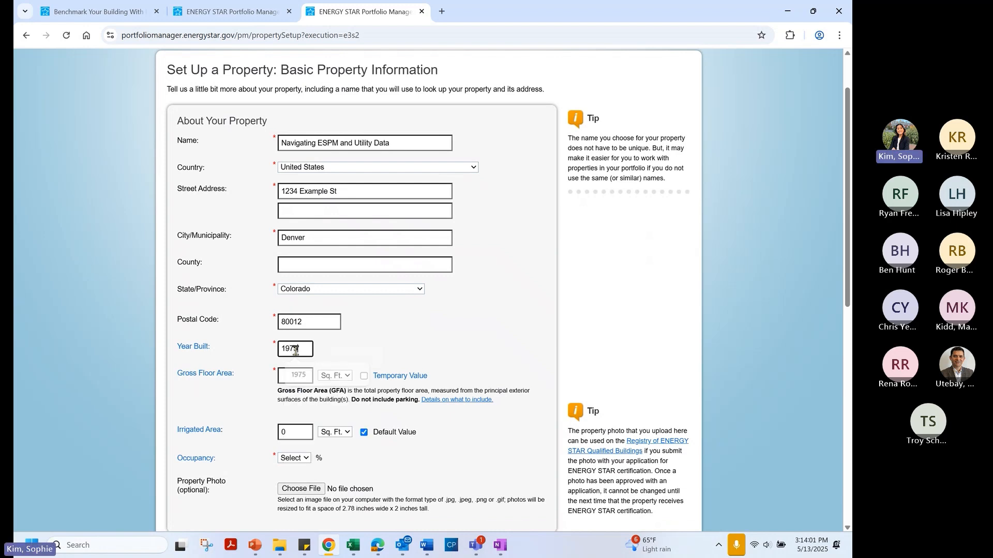
{"action": "type", "text": "5"}
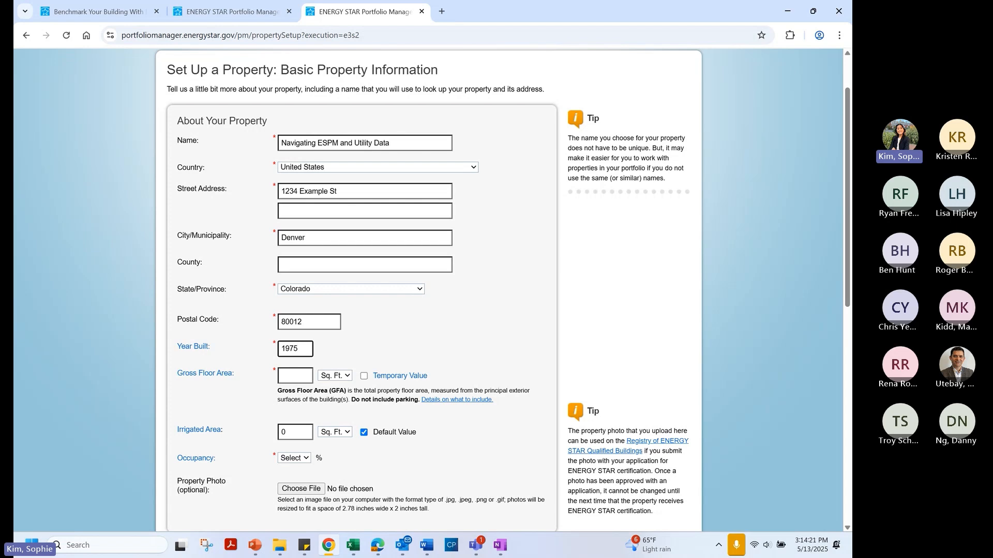
Enter a gross floor area of 74,710 sq ft and set occupancy to 100%
{"action": "scroll", "coordinate": [436, 360], "scroll_direction": "down", "scroll_amount": 2}
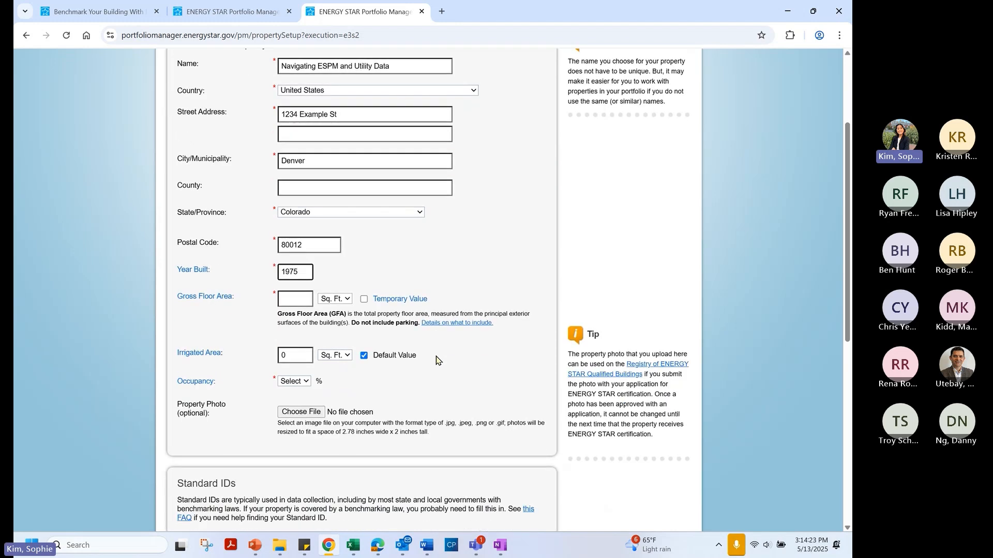
{"action": "left_click", "coordinate": [302, 299]}
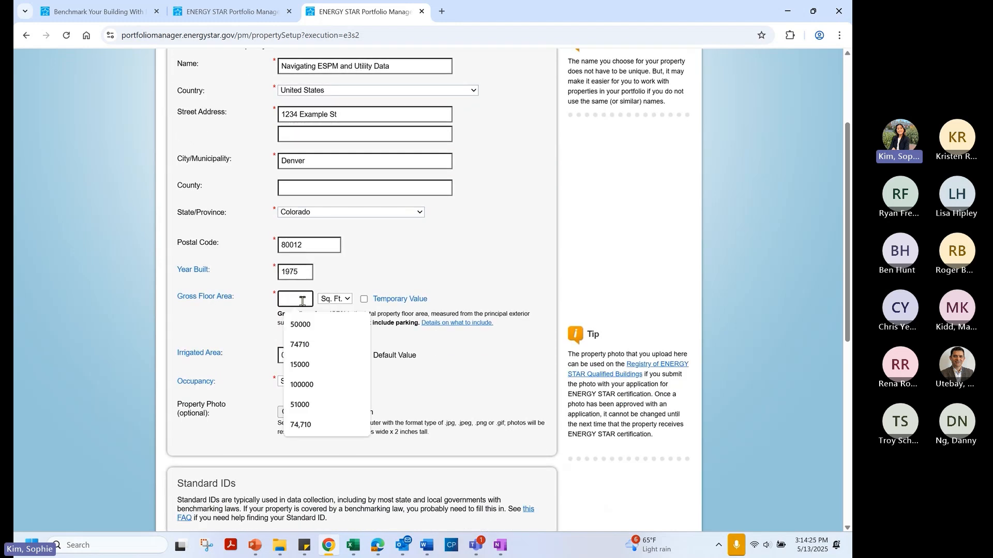
{"action": "type", "text": "74,710"}
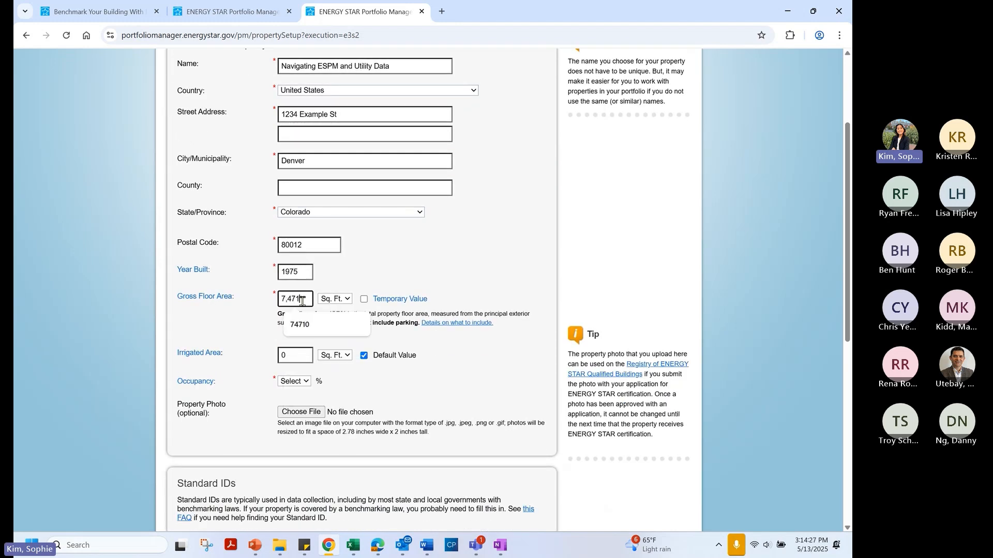
{"action": "left_click", "coordinate": [302, 386]}
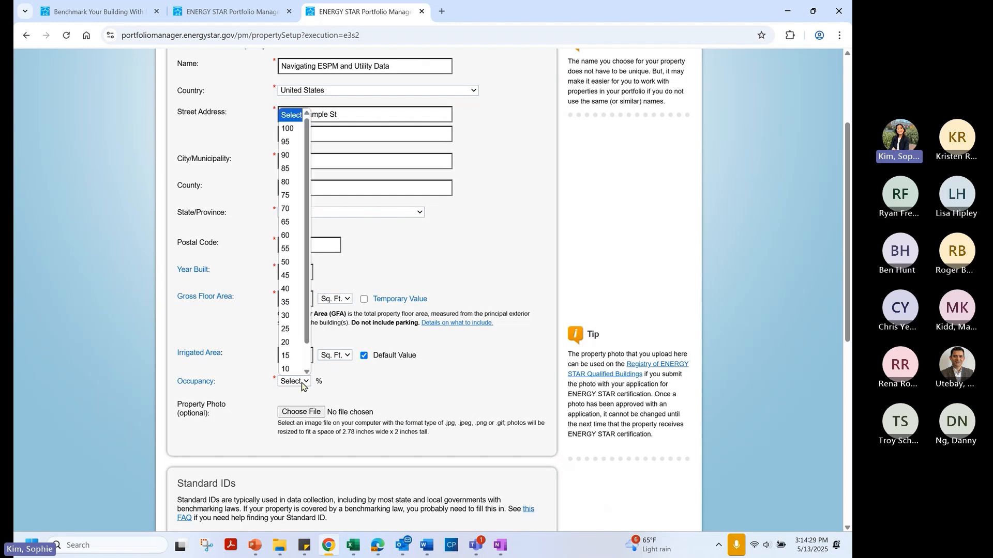
{"action": "left_click", "coordinate": [287, 129]}
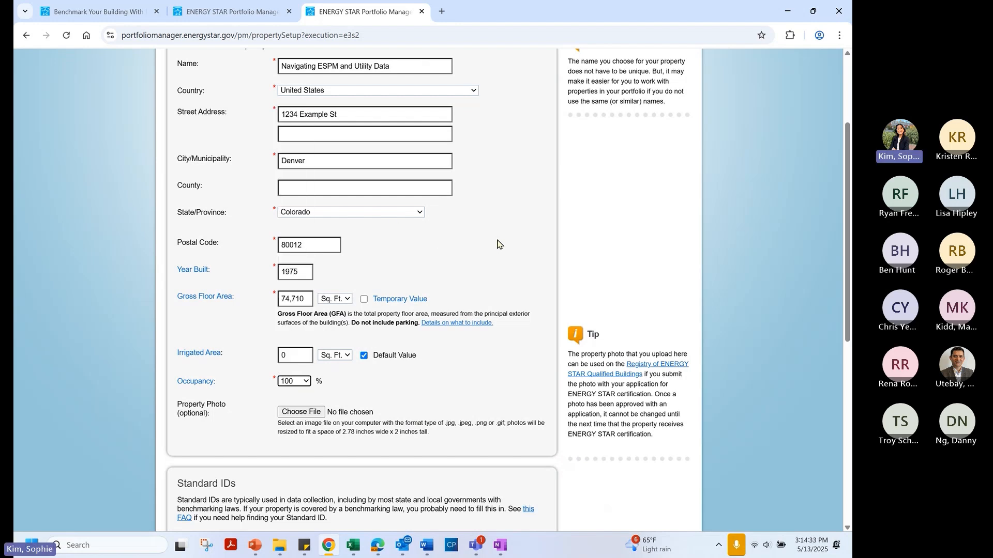
{"action": "scroll", "coordinate": [515, 228], "scroll_direction": "down", "scroll_amount": 5}
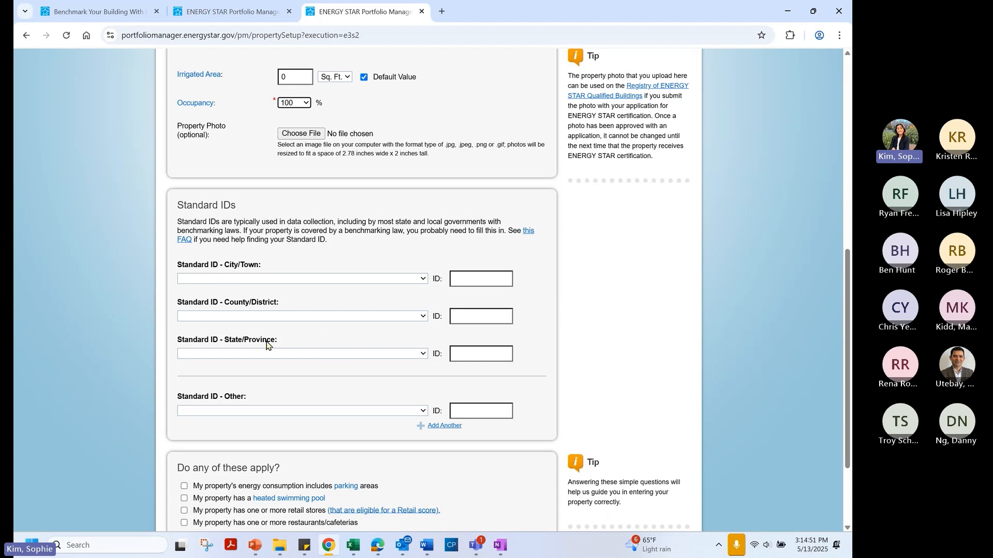
Add a Colorado Building ID standard ID with the lowercase value c1234
{"action": "left_click", "coordinate": [326, 355]}
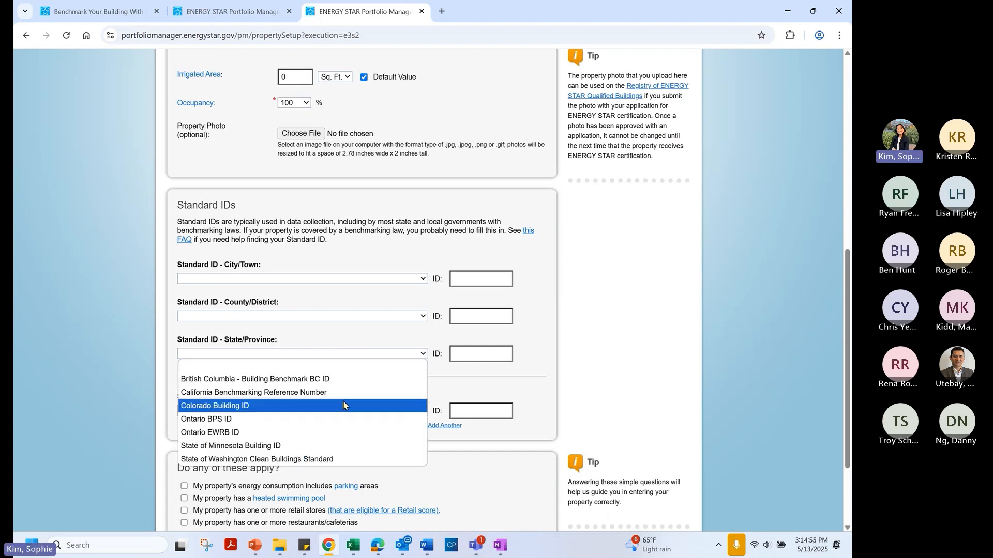
{"action": "left_click", "coordinate": [343, 405]}
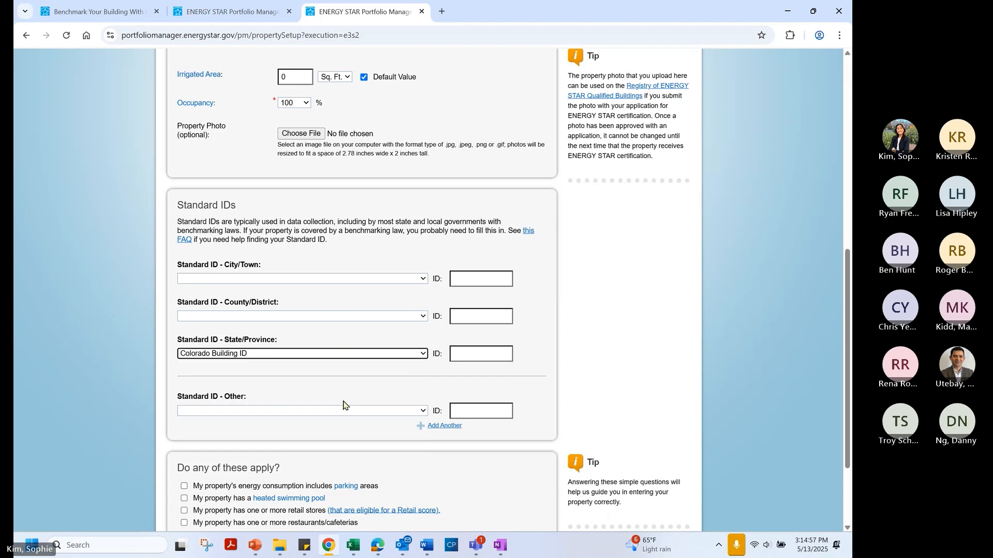
{"action": "left_click", "coordinate": [467, 353]}
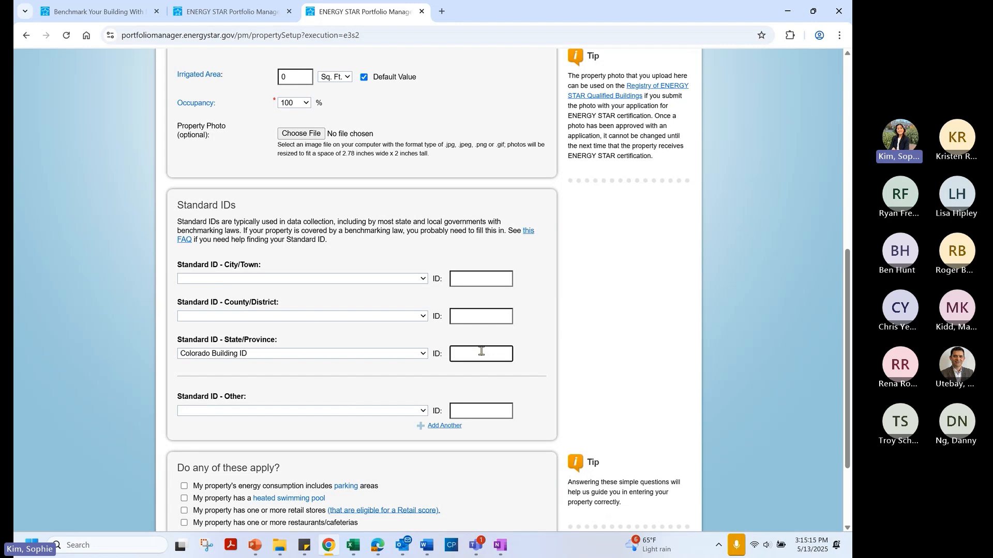
{"action": "type", "text": "C1234"}
{"action": "left_click", "coordinate": [456, 357]}
{"action": "key", "text": "BackSpace"}
{"action": "type", "text": "c1234"}
{"action": "key", "text": "alt+Tab"}
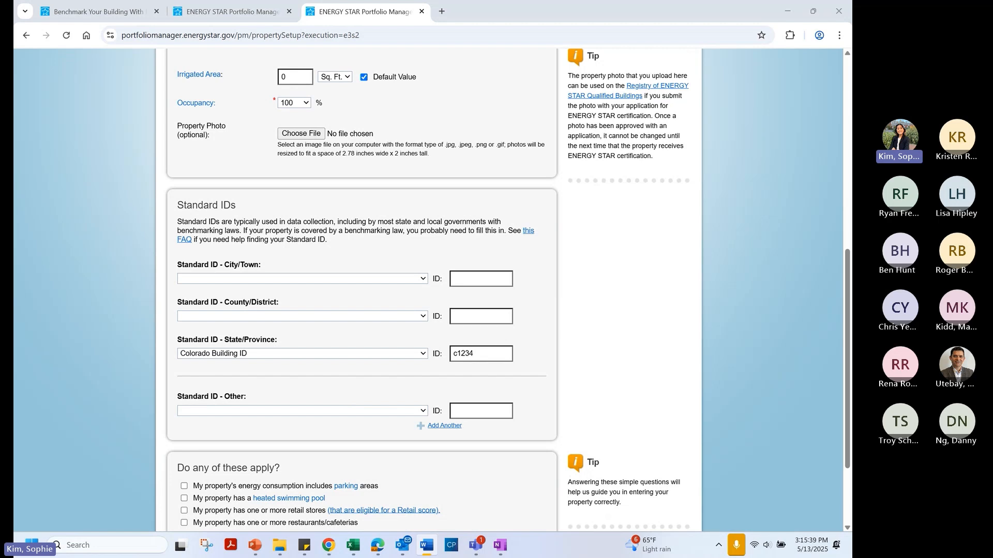
{"action": "key", "text": "alt+Tab"}
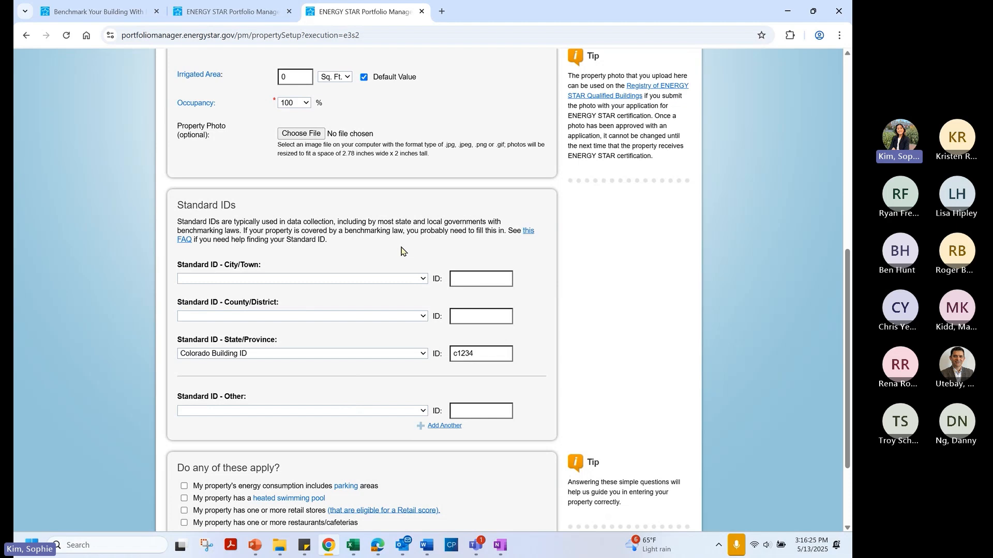
{"action": "scroll", "coordinate": [401, 251], "scroll_direction": "down", "scroll_amount": 1}
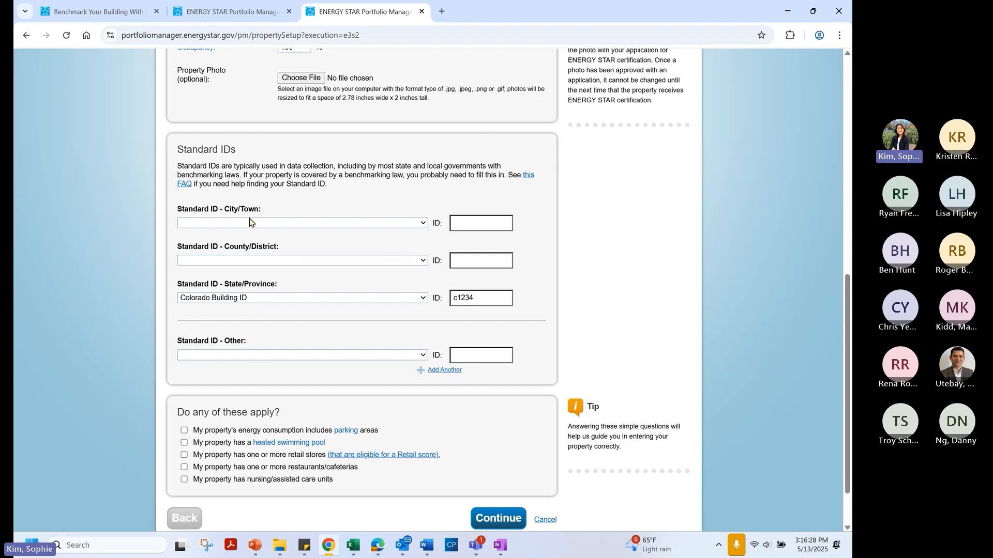
Add a Denver Building ID of 1234 and change the state ID value to 1234
{"action": "left_click", "coordinate": [378, 223]}
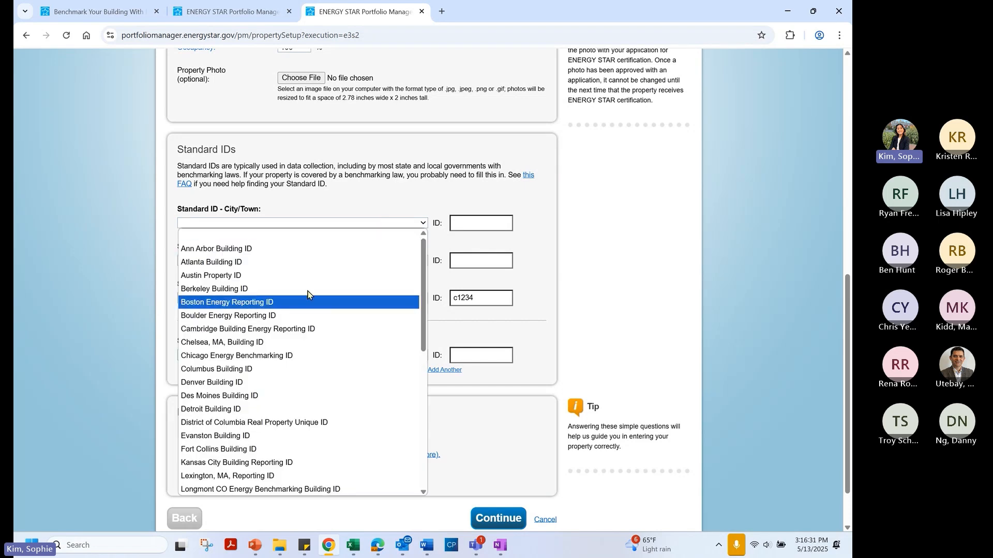
{"action": "left_click", "coordinate": [285, 383]}
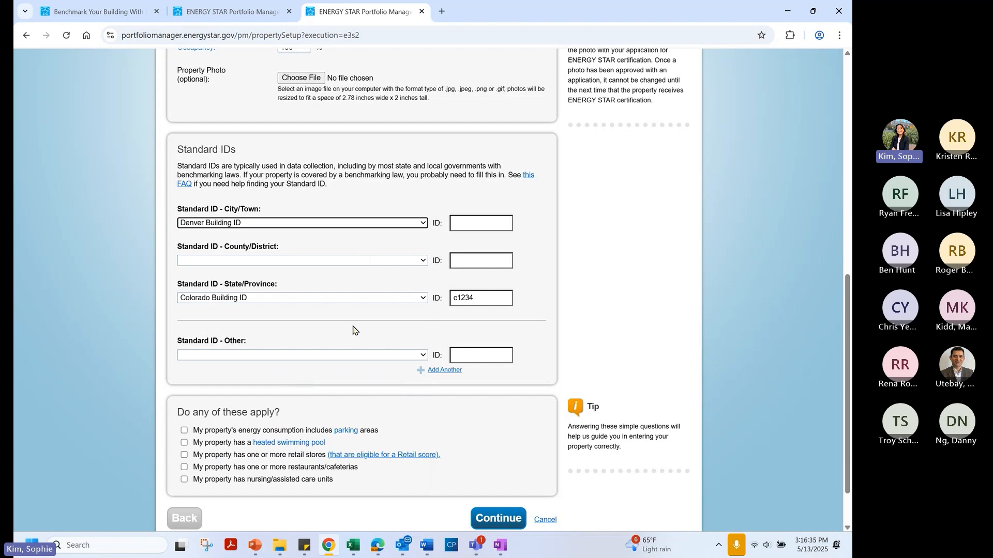
{"action": "left_click", "coordinate": [483, 224]}
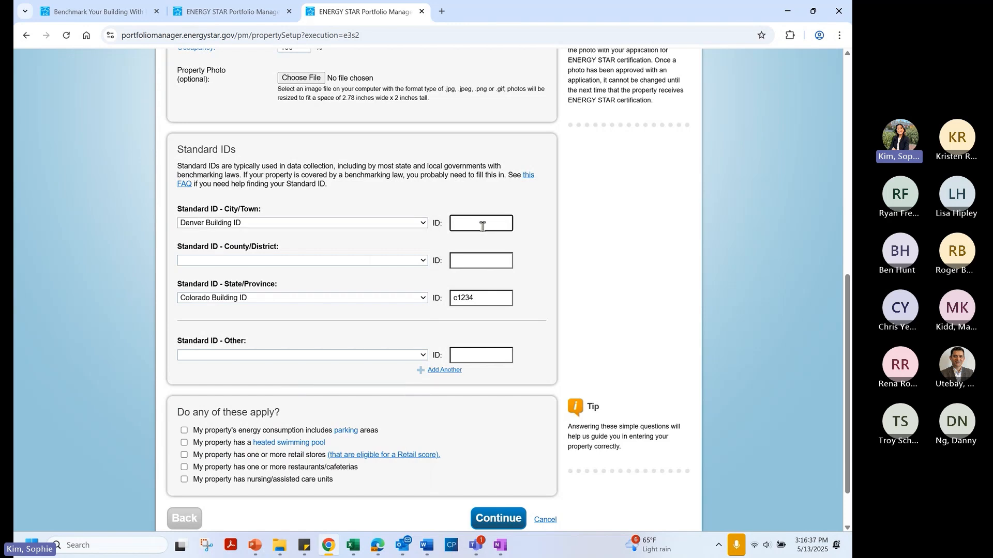
{"action": "type", "text": "1234"}
{"action": "left_click_drag", "start_coordinate": [483, 300], "coordinate": [441, 304]}
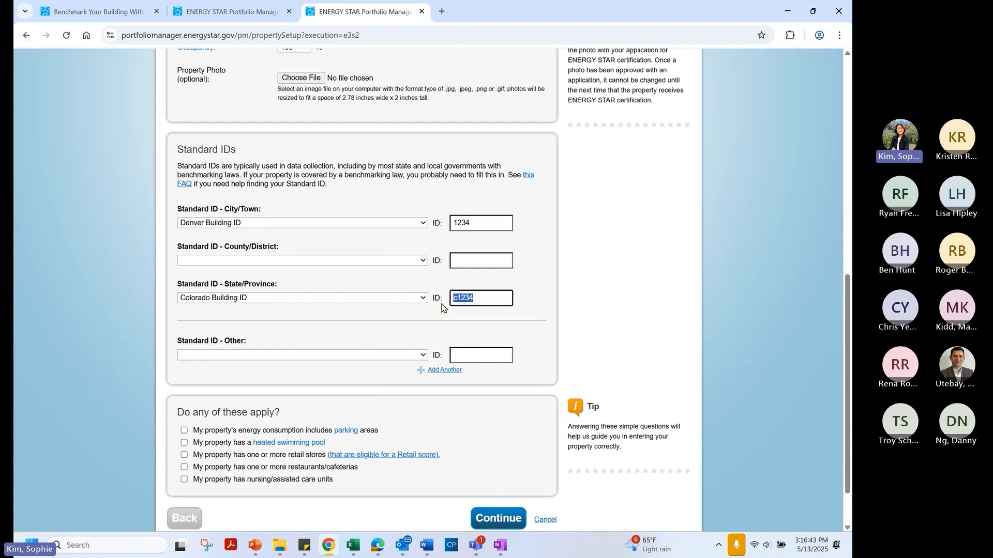
{"action": "type", "text": "1234"}
Delete both ID values and reset the city and state ID types to blank
{"action": "left_click_drag", "start_coordinate": [468, 296], "coordinate": [441, 297]}
{"action": "key", "text": "BackSpace"}
{"action": "left_click", "coordinate": [482, 223]}
{"action": "left_click_drag", "start_coordinate": [482, 223], "coordinate": [444, 223]}
{"action": "key", "text": "BackSpace"}
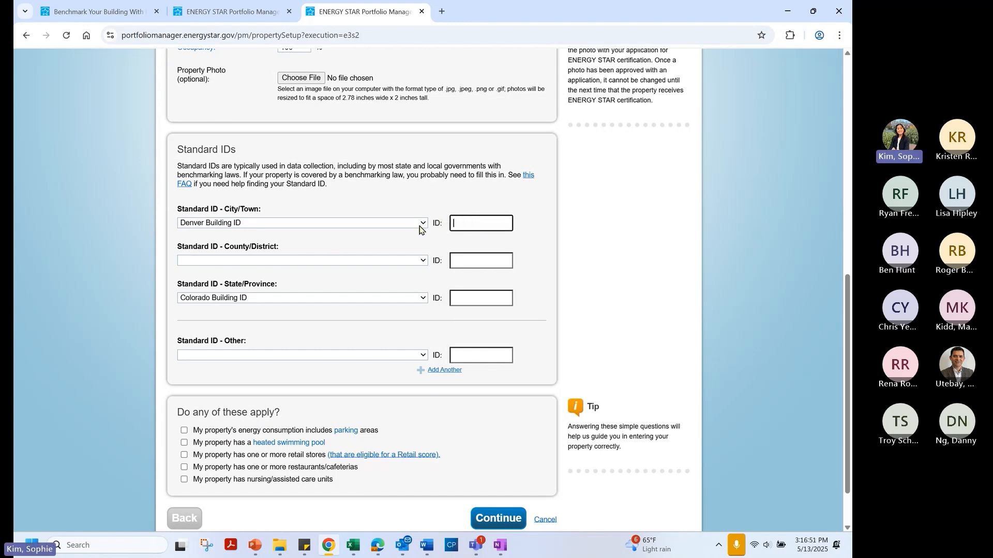
{"action": "left_click", "coordinate": [418, 227]}
{"action": "left_click", "coordinate": [403, 241]}
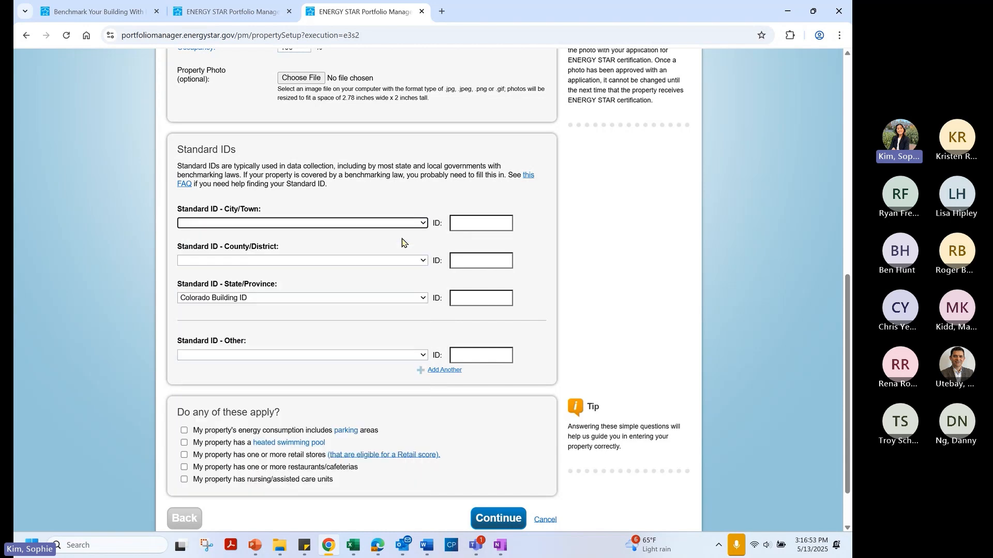
{"action": "left_click", "coordinate": [396, 299]}
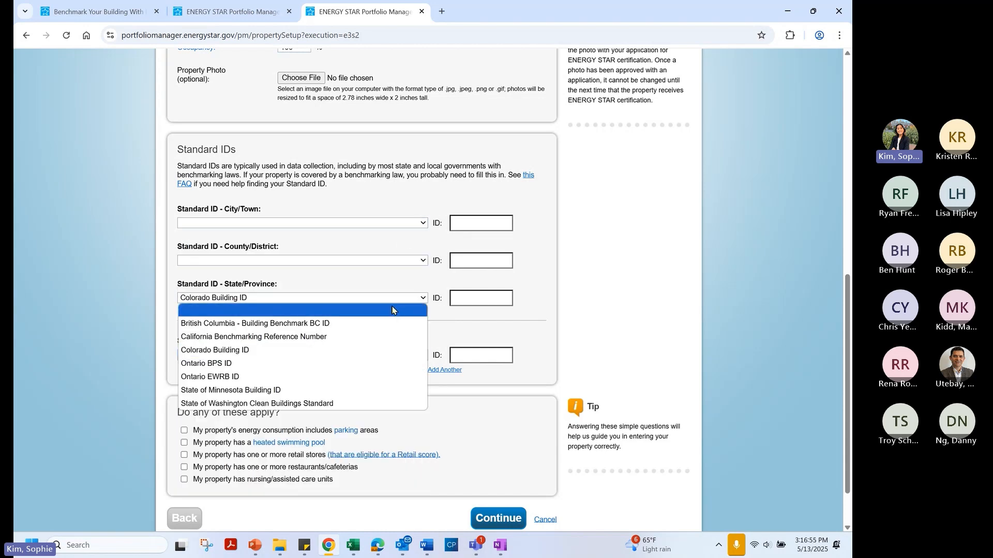
{"action": "left_click", "coordinate": [392, 311]}
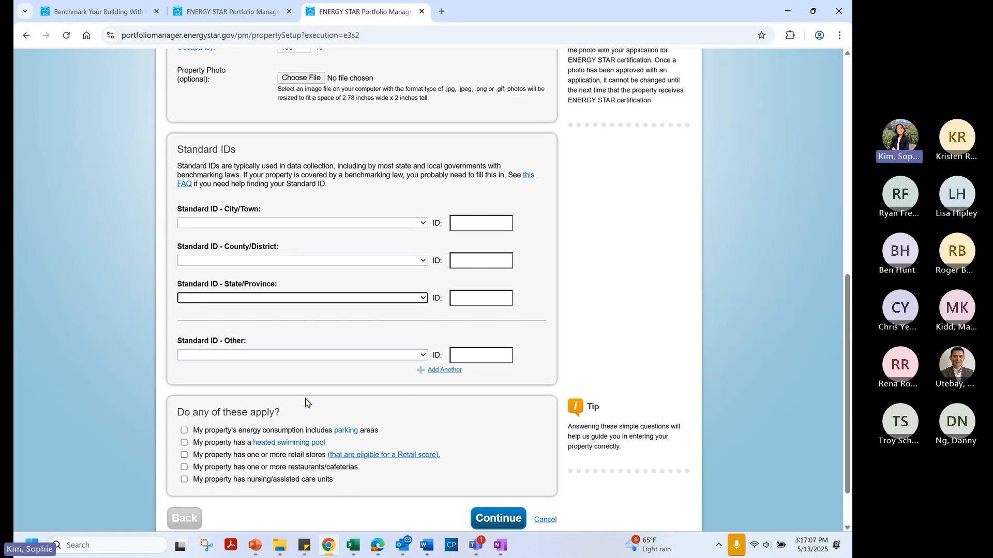
{"action": "scroll", "coordinate": [419, 385], "scroll_direction": "down", "scroll_amount": 2}
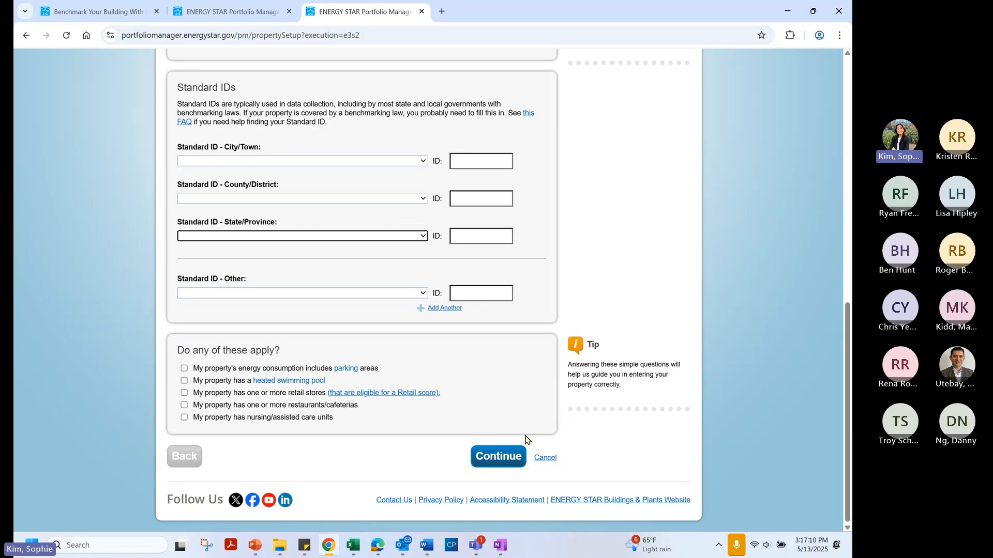
Continue past basic info, decline saving the address, and scroll to the Multifamily use details
{"action": "left_click", "coordinate": [498, 462]}
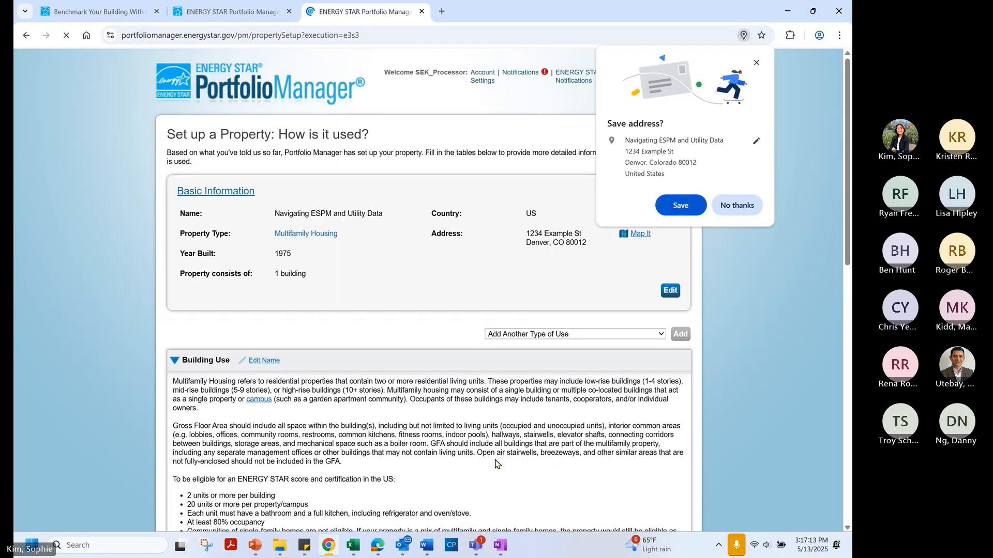
{"action": "left_click", "coordinate": [742, 207]}
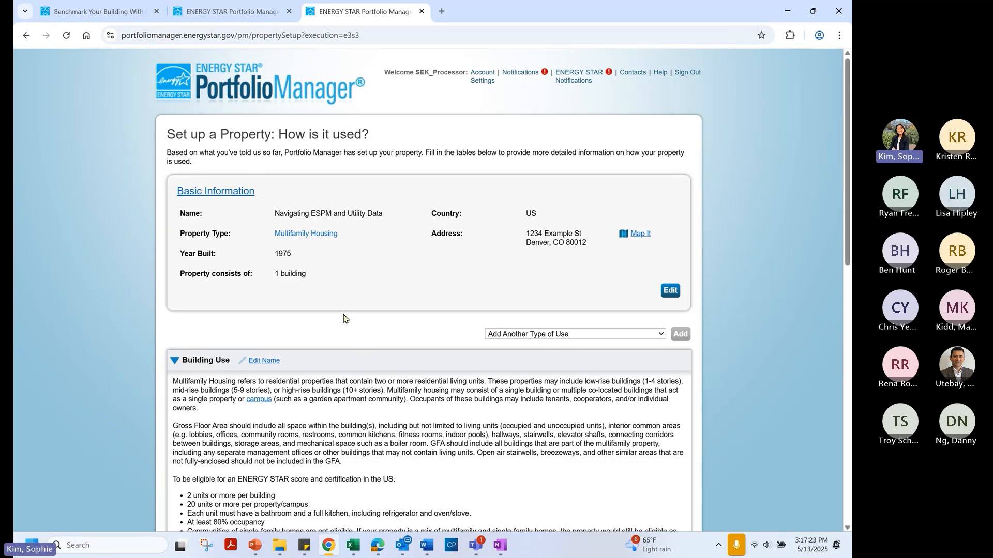
{"action": "scroll", "coordinate": [344, 318], "scroll_direction": "down", "scroll_amount": 7}
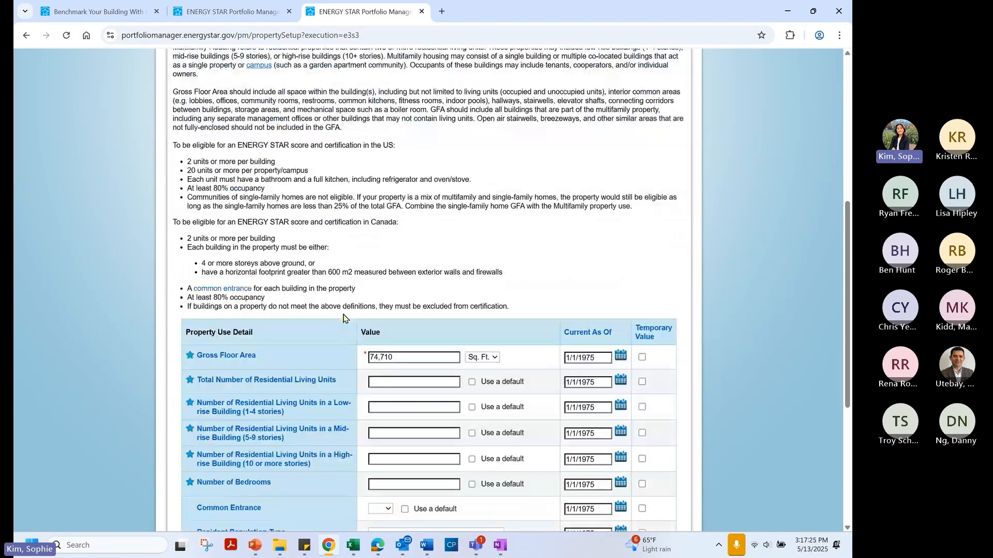
{"action": "scroll", "coordinate": [343, 318], "scroll_direction": "down", "scroll_amount": 1}
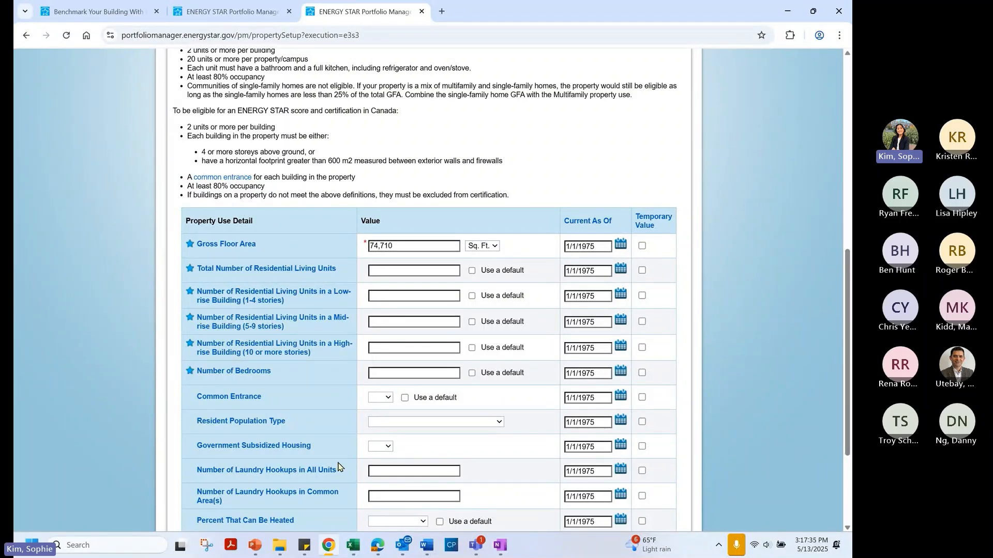
{"action": "scroll", "coordinate": [314, 226], "scroll_direction": "down", "scroll_amount": 1}
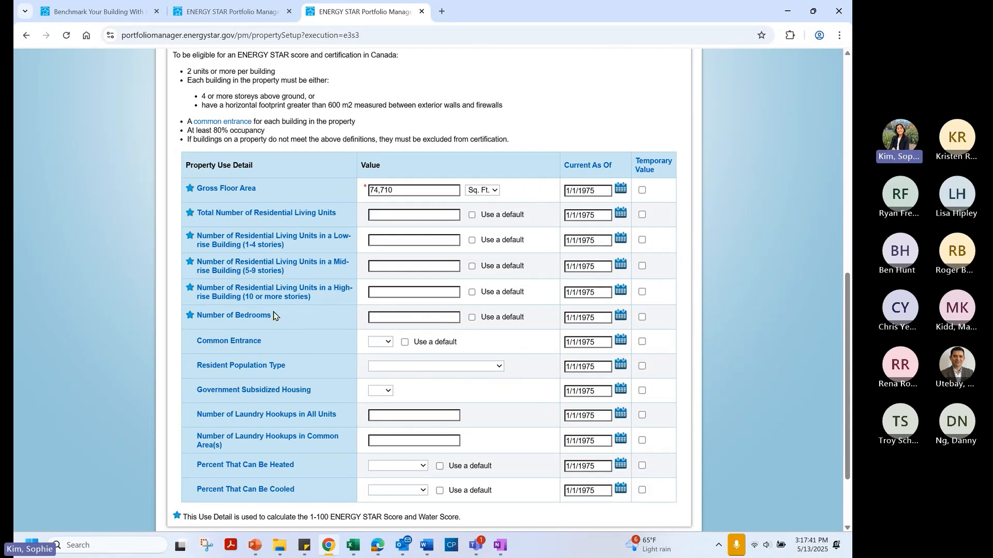
Open the Number of Bedrooms glossary entry in a new tab, then return to the property form
{"action": "mouse_move", "coordinate": [264, 318]}
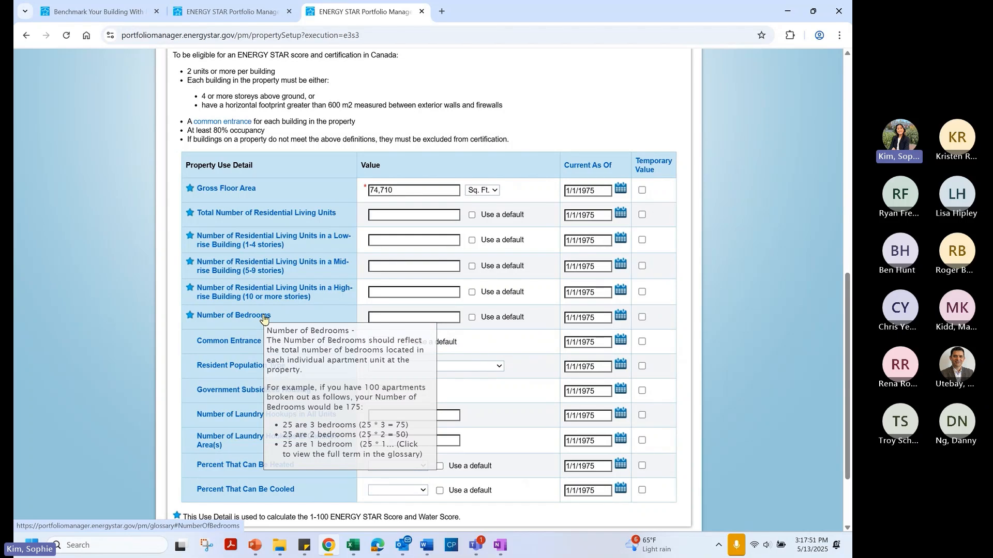
{"action": "left_click", "coordinate": [264, 317]}
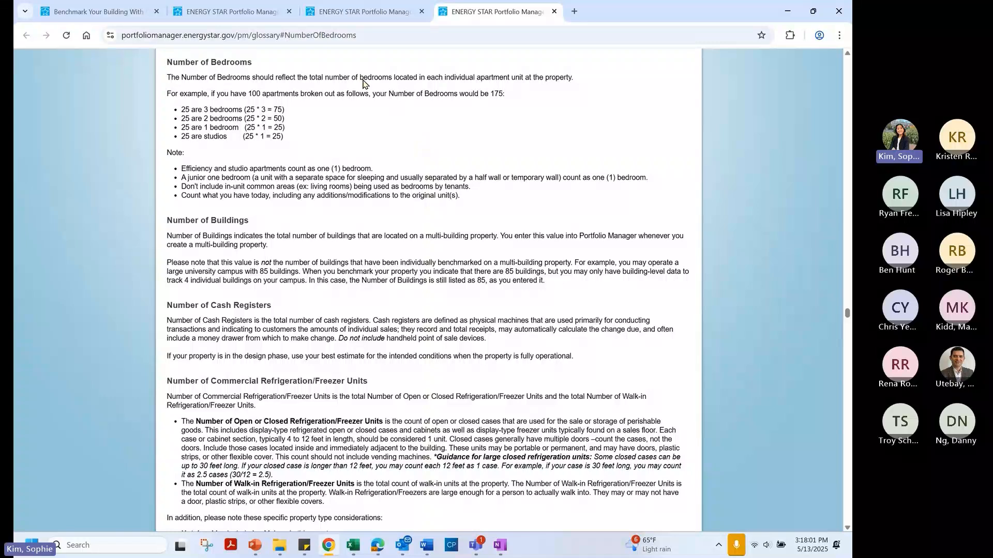
{"action": "left_click", "coordinate": [334, 17]}
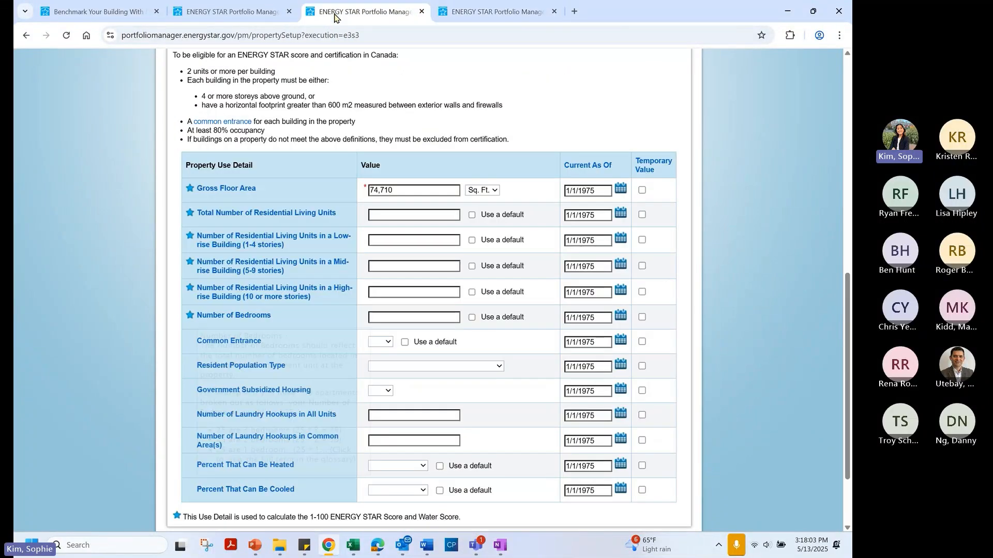
Enter 40 total residential living units: 0 low-rise, 40 mid-rise and 0 high-rise
{"action": "left_click", "coordinate": [408, 218]}
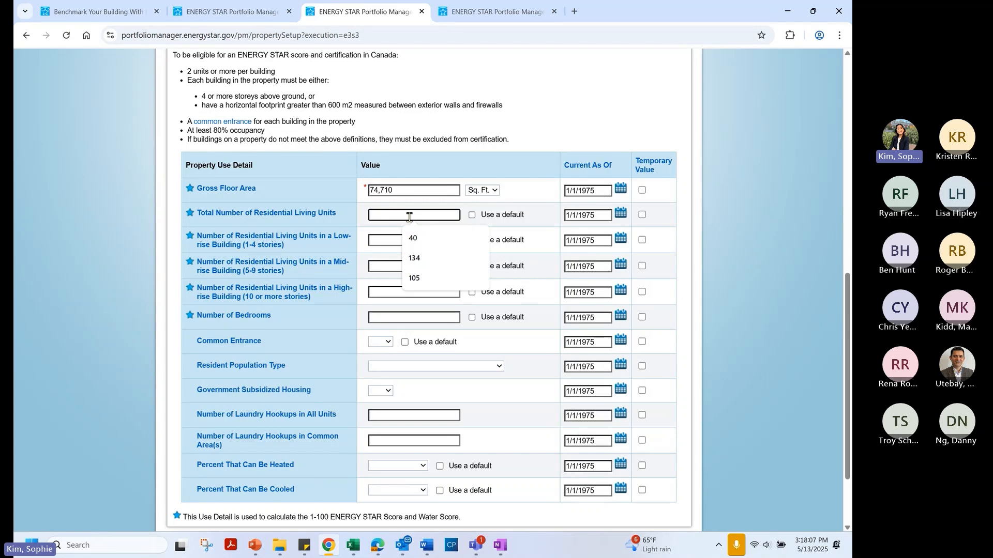
{"action": "type", "text": "40"}
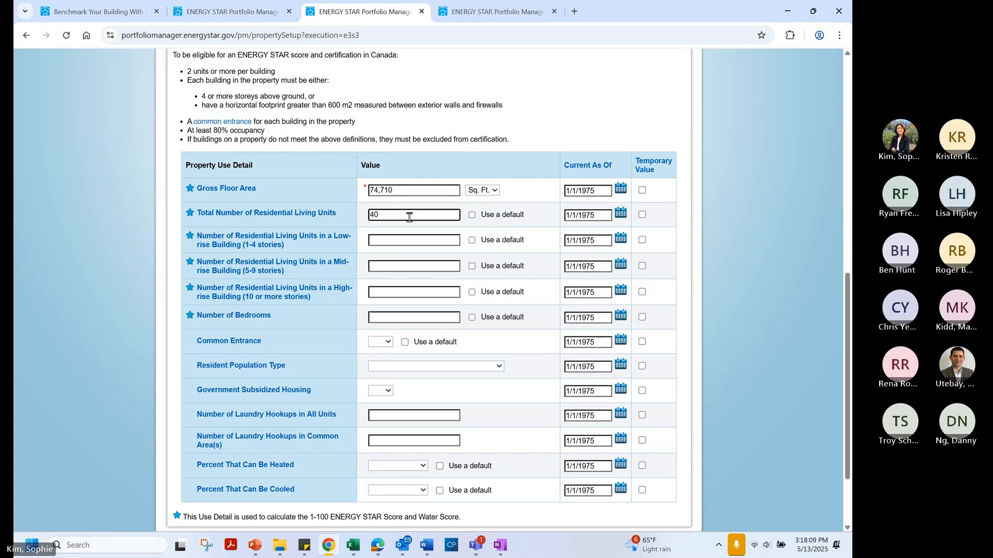
{"action": "left_click", "coordinate": [399, 241]}
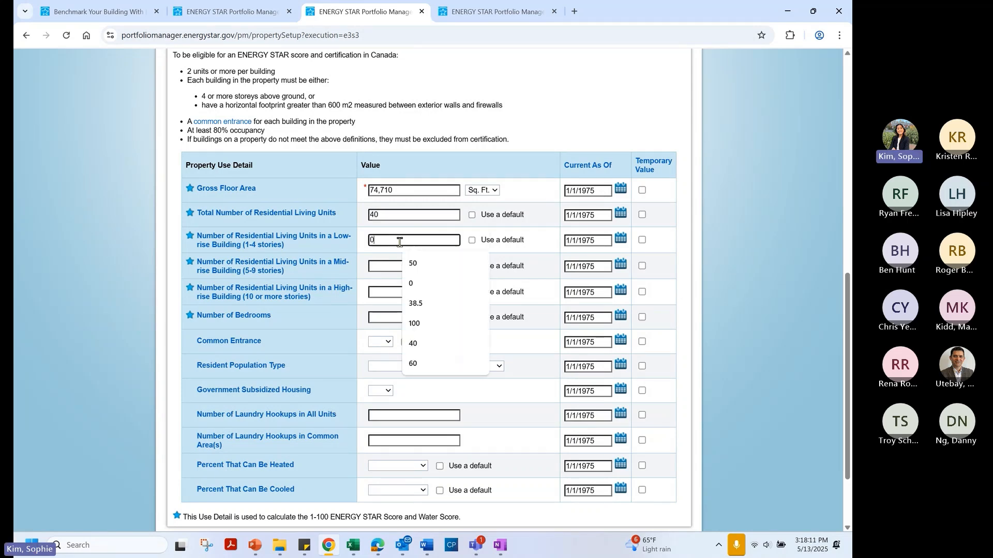
{"action": "mouse_move", "coordinate": [290, 245]}
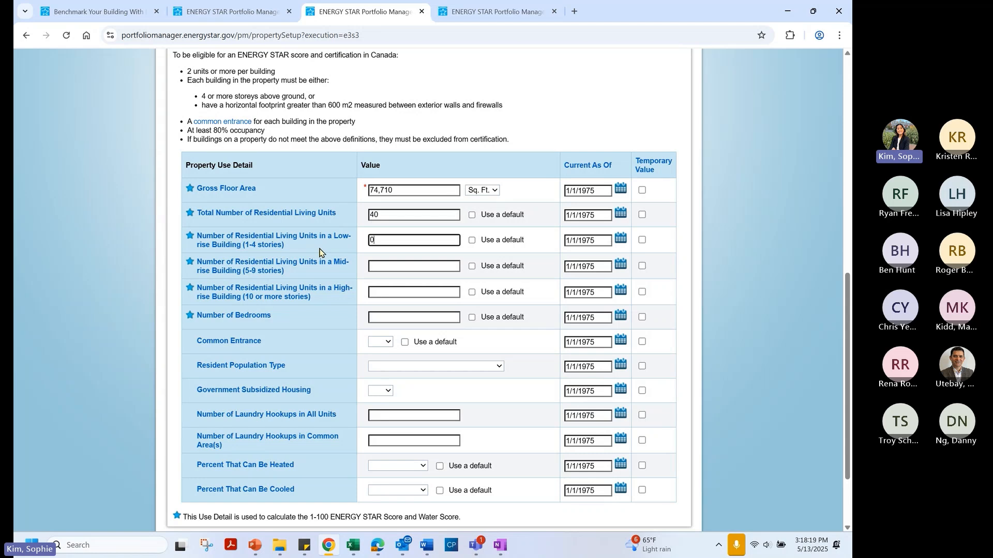
{"action": "left_click", "coordinate": [384, 267]}
{"action": "type", "text": "40"}
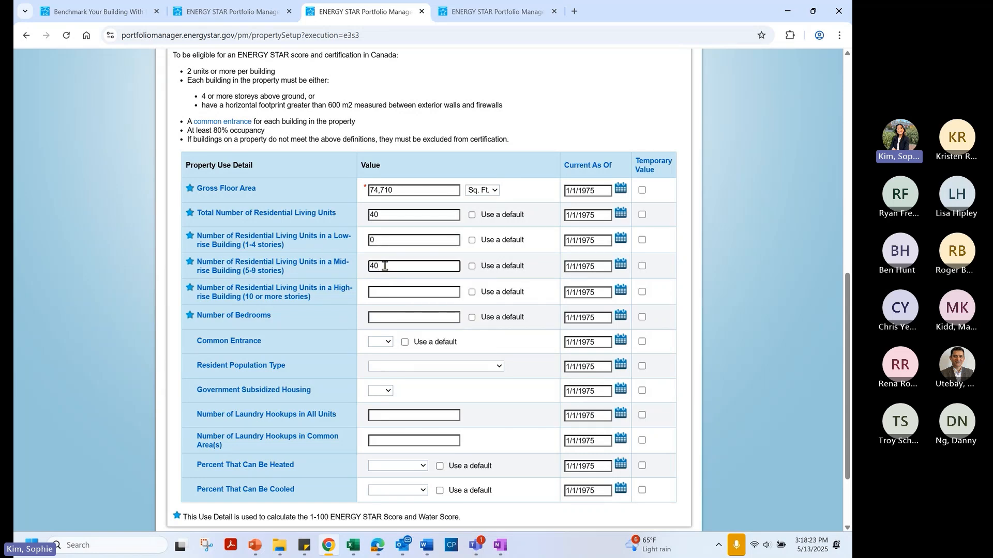
{"action": "left_click", "coordinate": [379, 292]}
{"action": "type", "text": "0"}
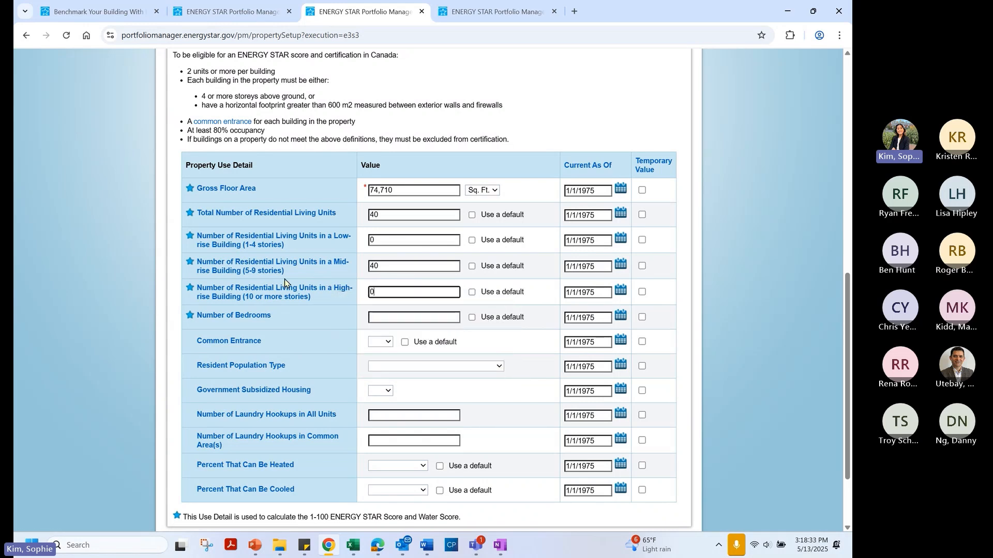
{"action": "mouse_move", "coordinate": [270, 278]}
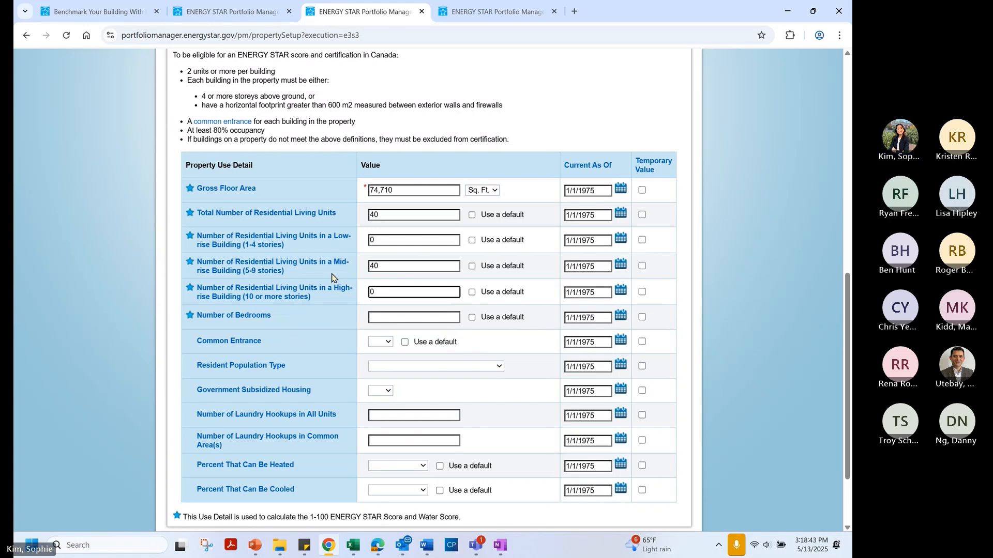
{"action": "scroll", "coordinate": [429, 305], "scroll_direction": "down", "scroll_amount": 1}
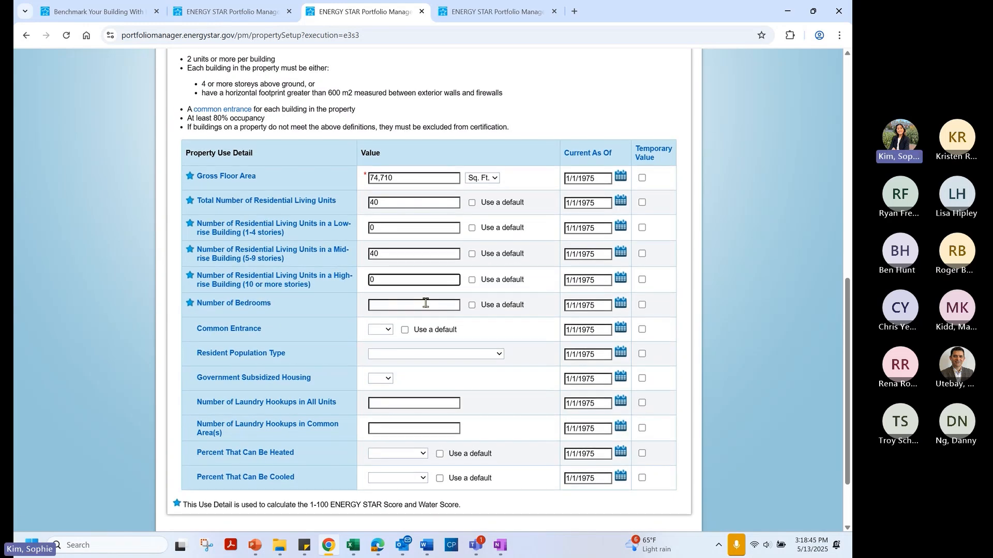
Enter 75 bedrooms, answer Yes for common entrance, and choose no specific resident population
{"action": "left_click", "coordinate": [423, 303]}
{"action": "type", "text": "7"}
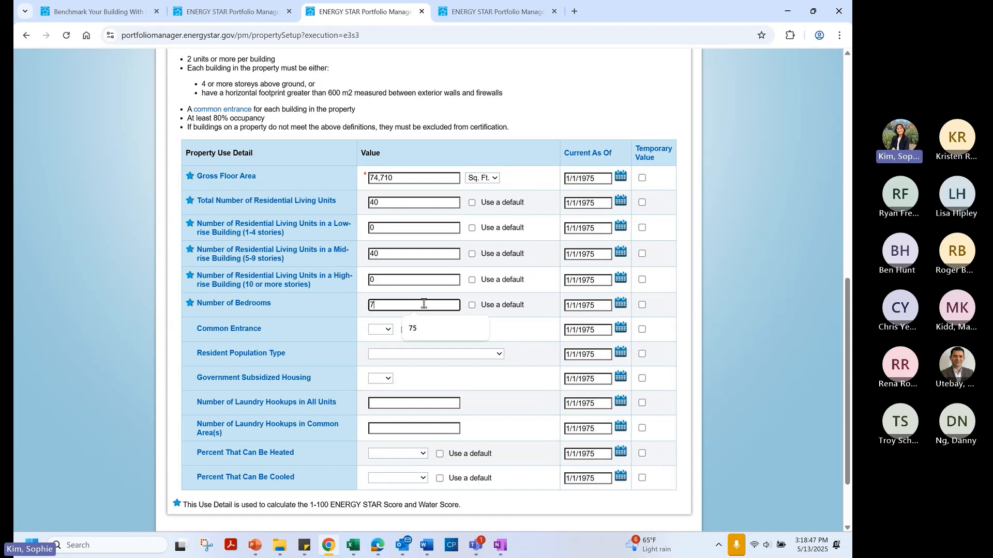
{"action": "type", "text": "5"}
{"action": "left_click", "coordinate": [383, 331]}
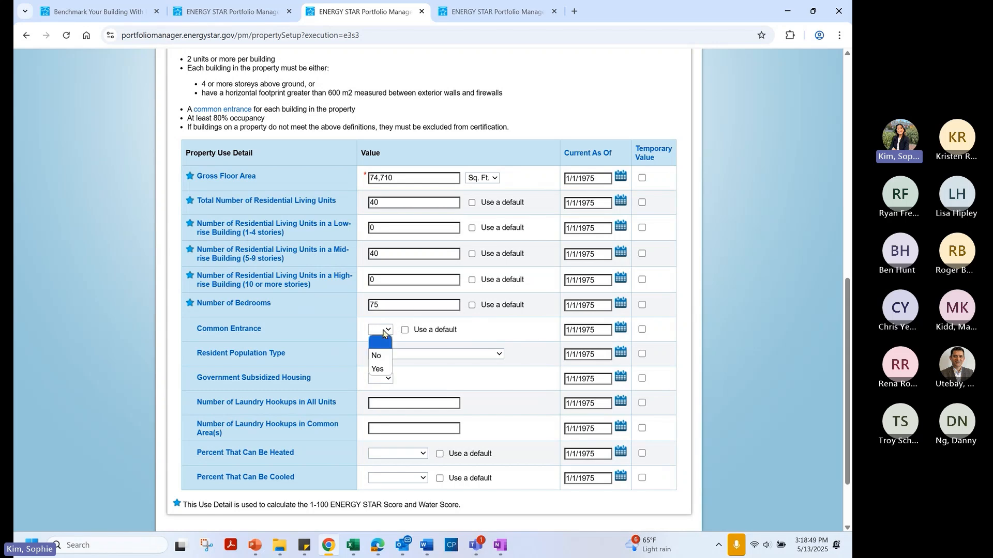
{"action": "left_click", "coordinate": [378, 369]}
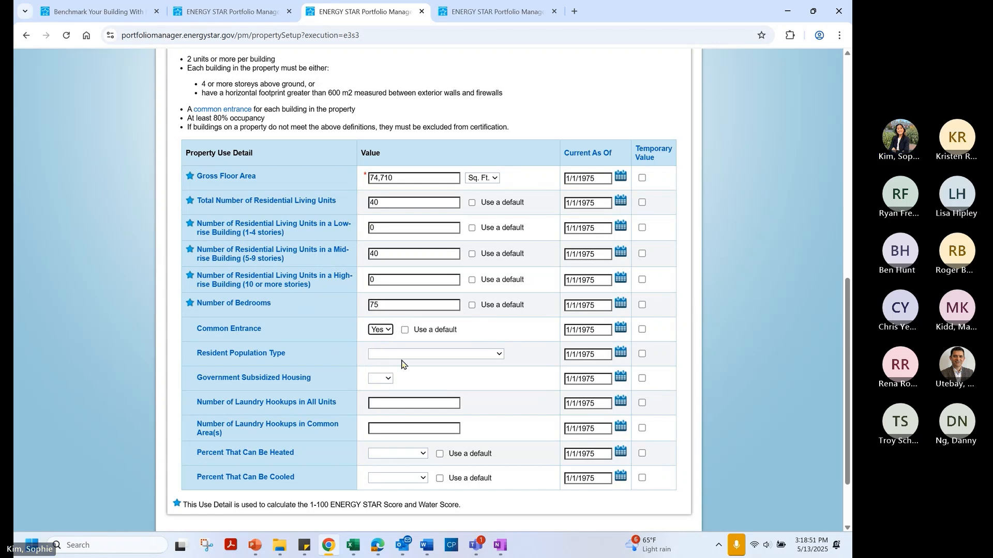
{"action": "left_click", "coordinate": [411, 355]}
{"action": "left_click", "coordinate": [422, 380]}
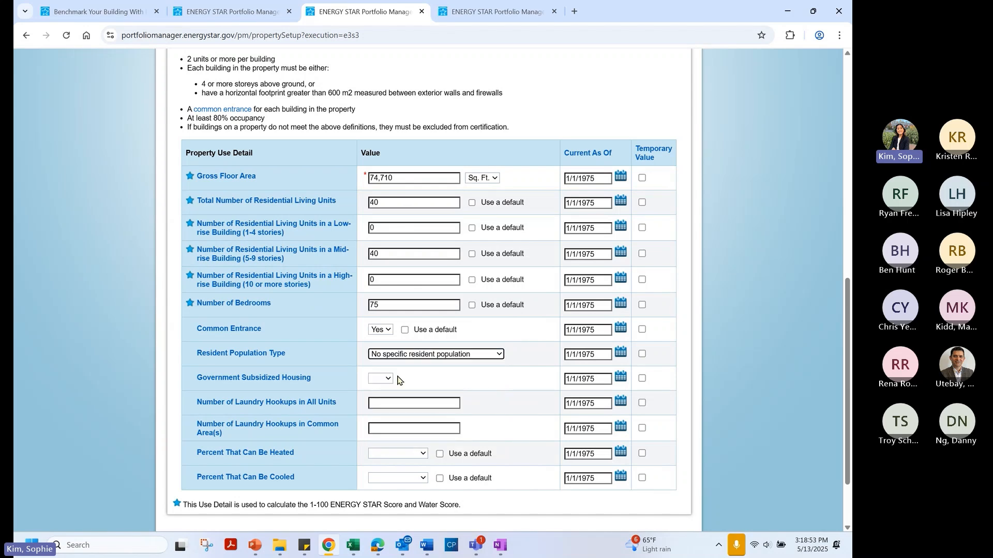
{"action": "left_click", "coordinate": [381, 378]}
Mark the housing as not government subsidized with 16 in-unit and 0 common-area laundry hookups
{"action": "left_click", "coordinate": [382, 405]}
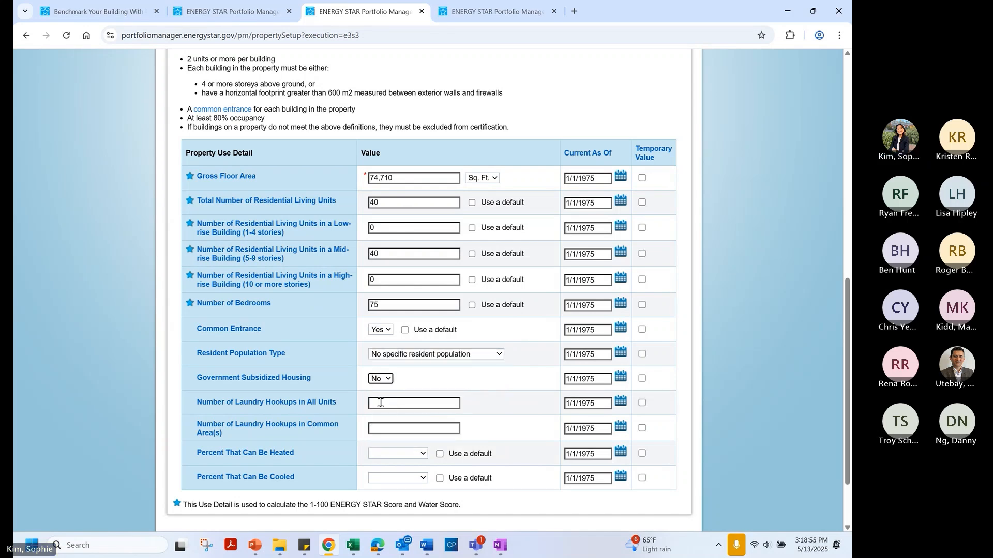
{"action": "left_click", "coordinate": [393, 402]}
{"action": "left_click", "coordinate": [410, 426]}
{"action": "left_click", "coordinate": [394, 425]}
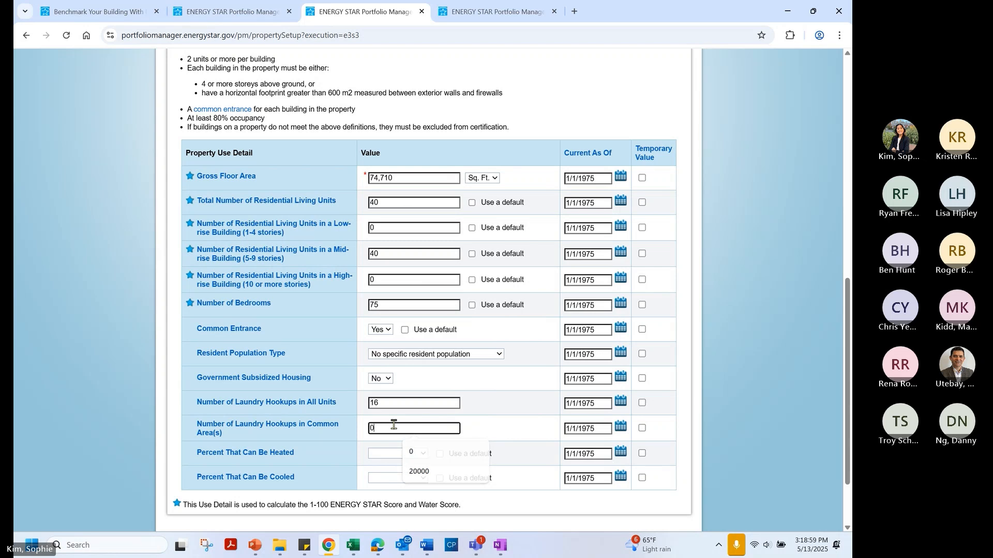
Set both Percent Heated and Percent Cooled to All of it - 100%
{"action": "scroll", "coordinate": [398, 393], "scroll_direction": "down", "scroll_amount": 2}
{"action": "left_click", "coordinate": [406, 371]}
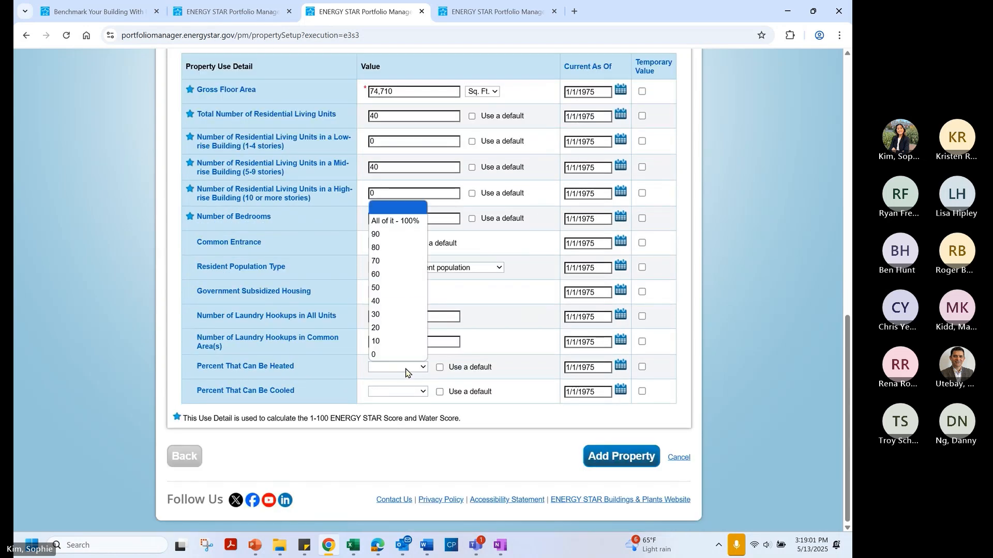
{"action": "left_click", "coordinate": [395, 221]}
{"action": "left_click", "coordinate": [412, 394]}
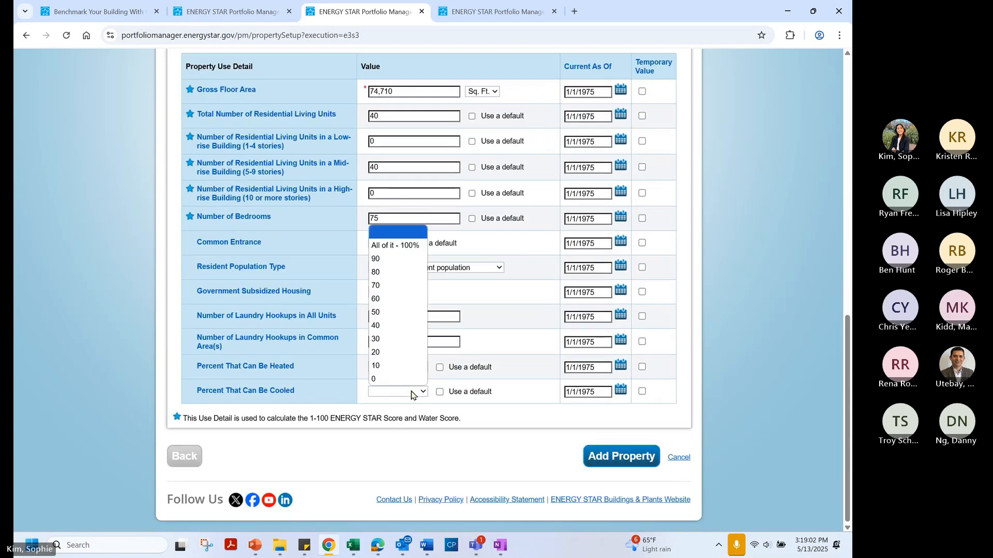
{"action": "left_click", "coordinate": [399, 245]}
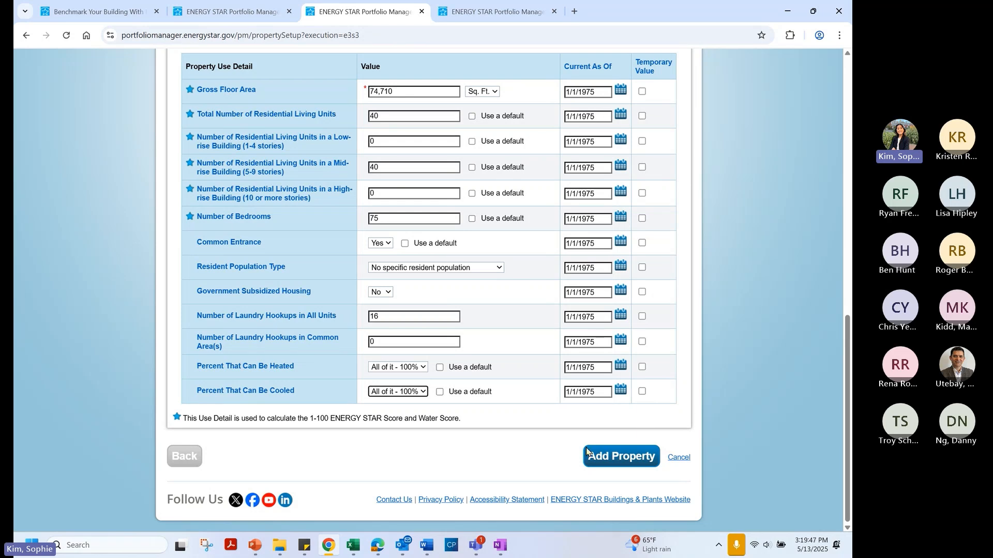
Create the Navigating ESPM and Utility Data property and review its summary, with all metrics Not Available
{"action": "left_click", "coordinate": [611, 466]}
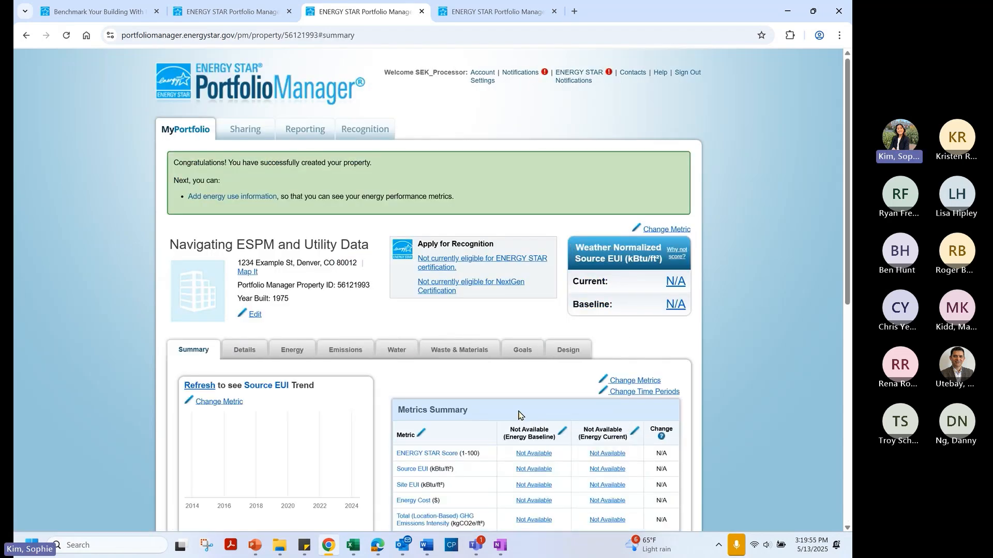
{"action": "scroll", "coordinate": [357, 282], "scroll_direction": "down", "scroll_amount": 1}
{"action": "scroll", "coordinate": [357, 282], "scroll_direction": "down", "scroll_amount": 2}
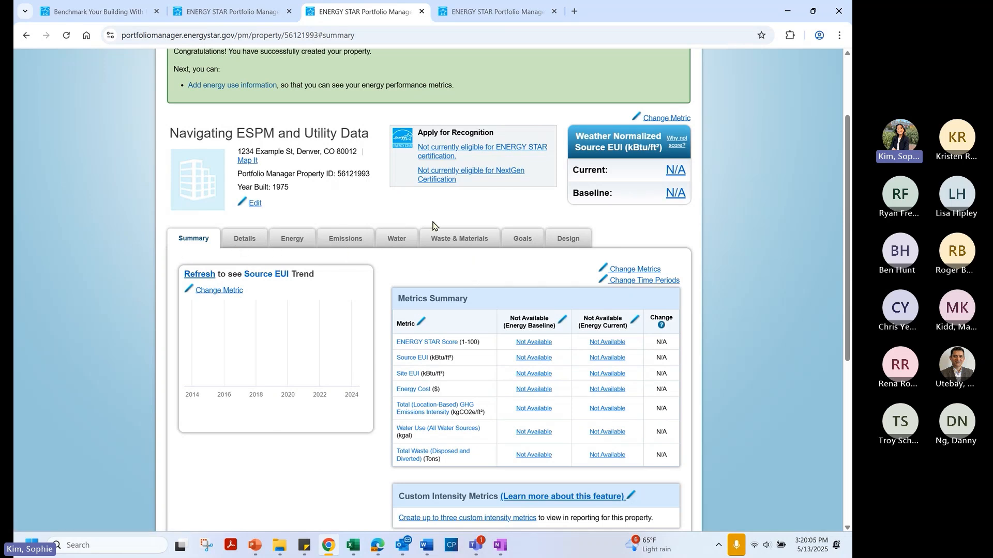
{"action": "scroll", "coordinate": [409, 212], "scroll_direction": "up", "scroll_amount": 1}
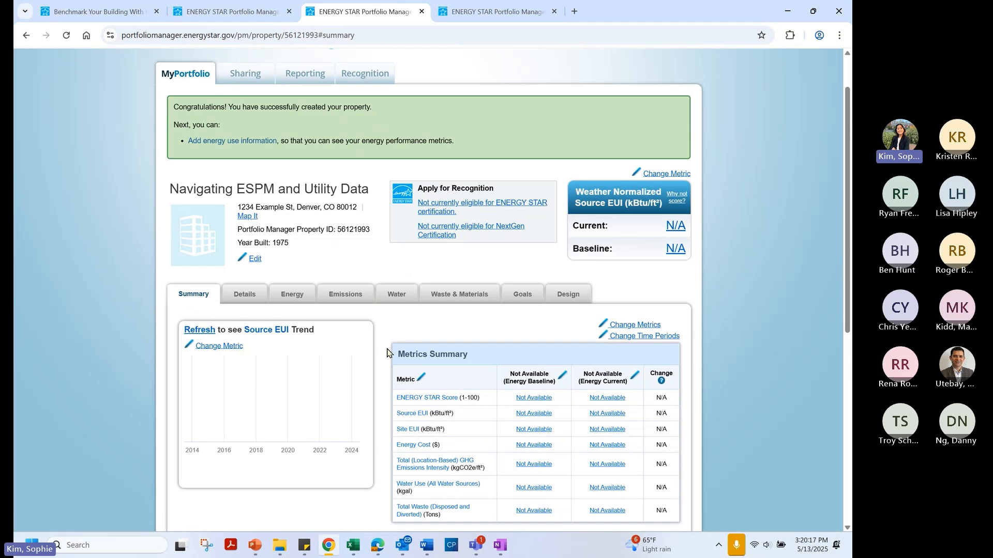
{"action": "scroll", "coordinate": [386, 352], "scroll_direction": "down", "scroll_amount": 1}
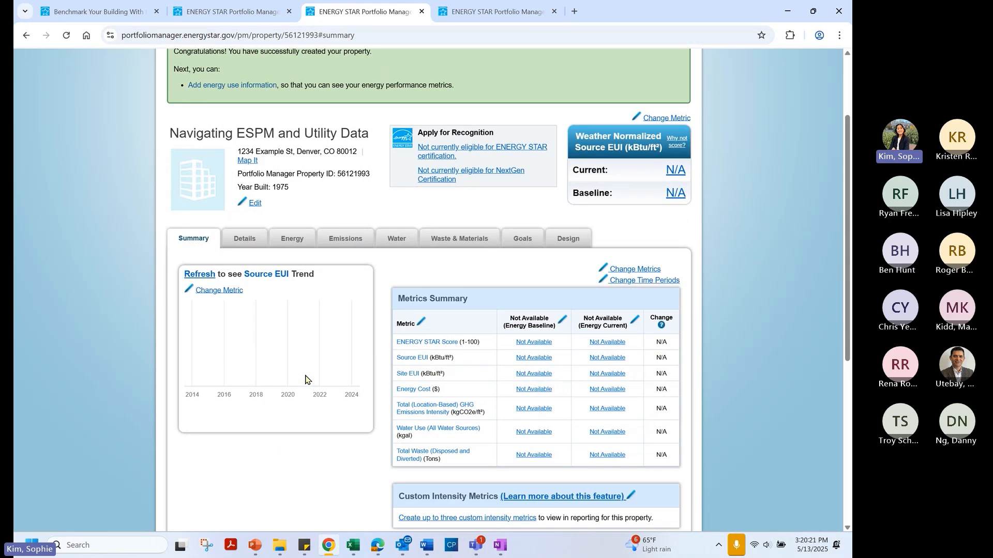
{"action": "scroll", "coordinate": [305, 380], "scroll_direction": "down", "scroll_amount": 1}
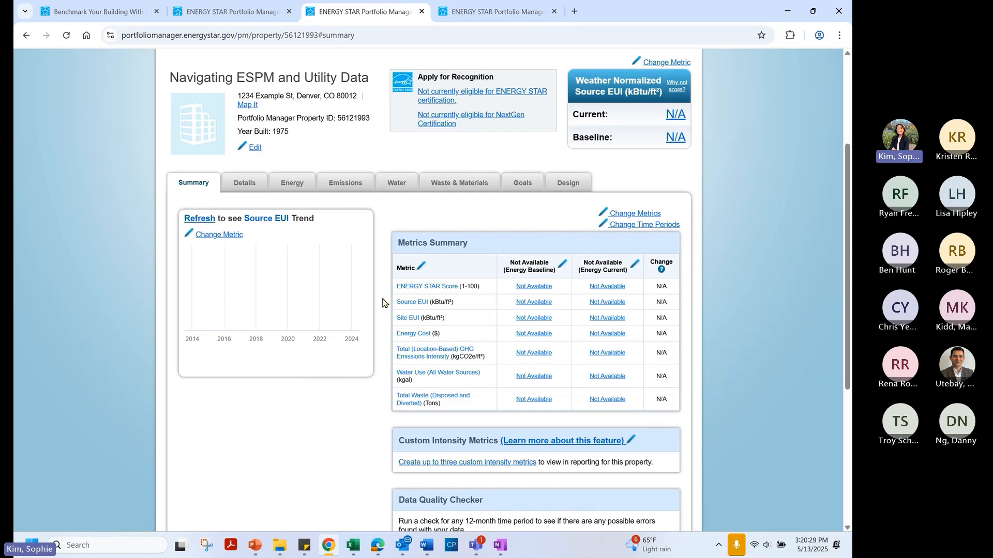
{"action": "scroll", "coordinate": [383, 302], "scroll_direction": "down", "scroll_amount": 3}
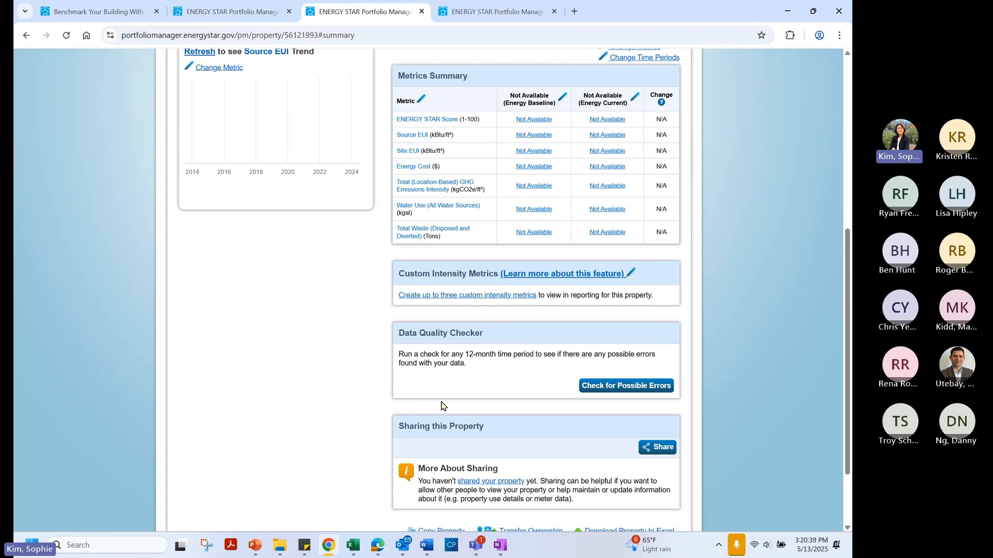
{"action": "scroll", "coordinate": [441, 403], "scroll_direction": "down", "scroll_amount": 1}
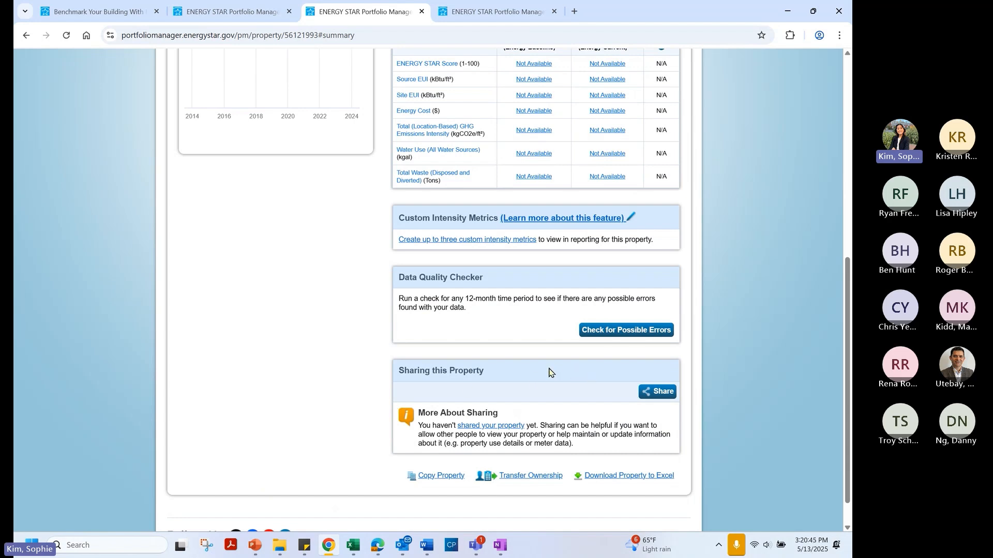
{"action": "scroll", "coordinate": [481, 348], "scroll_direction": "up", "scroll_amount": 8}
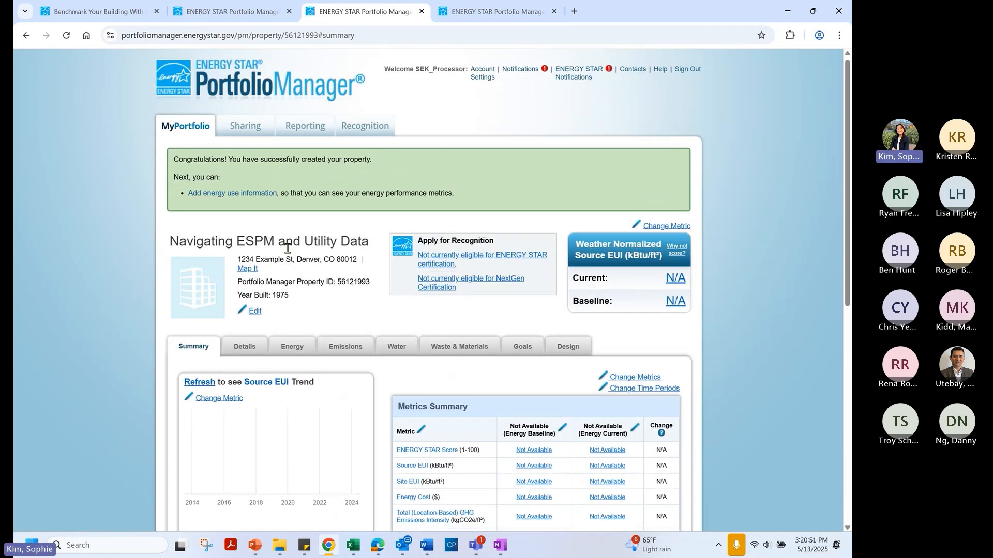
{"action": "scroll", "coordinate": [267, 238], "scroll_direction": "down", "scroll_amount": 2}
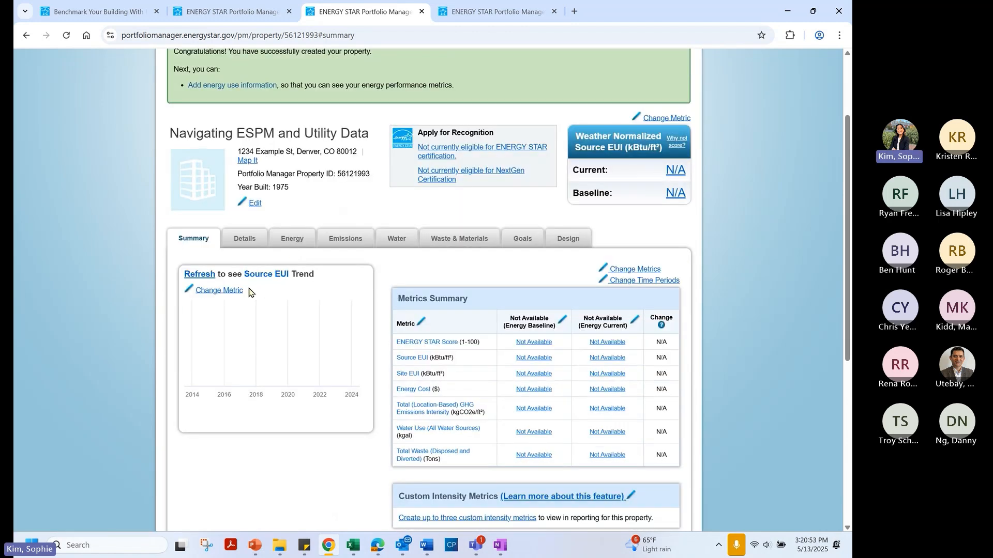
Show the property's Details page and check the Multifamily Housing (74,710 ft²) use actions without choosing one
{"action": "left_click", "coordinate": [243, 245]}
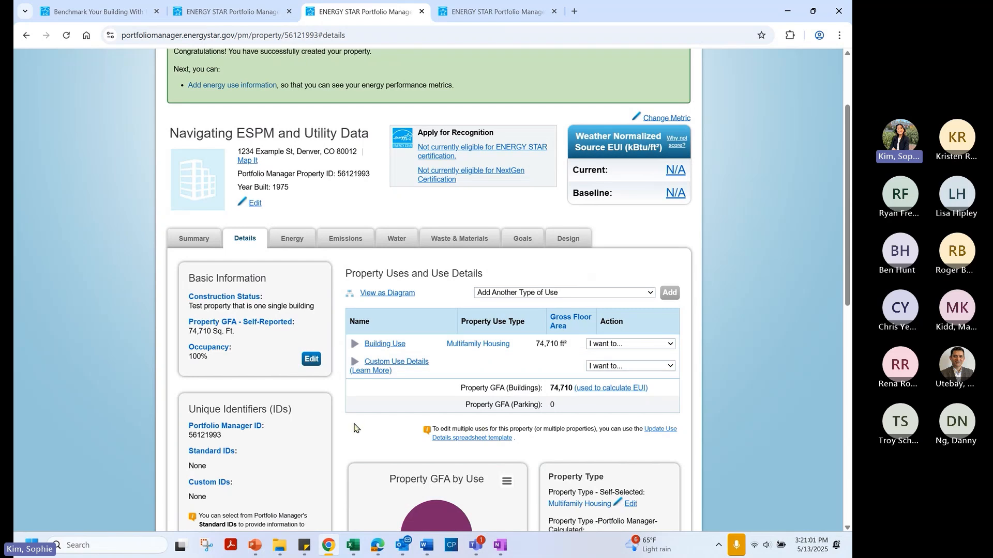
{"action": "scroll", "coordinate": [356, 429], "scroll_direction": "down", "scroll_amount": 1}
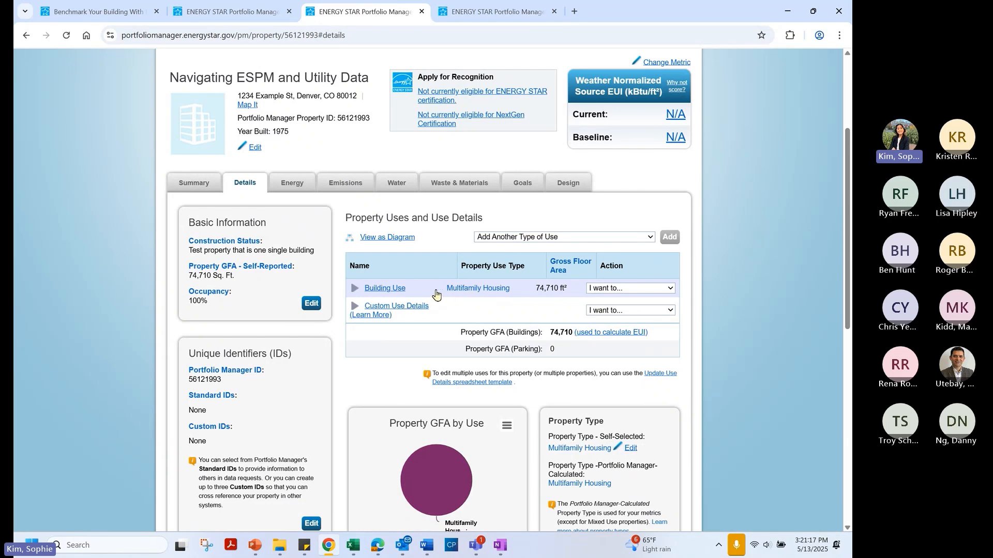
{"action": "left_click", "coordinate": [639, 289]}
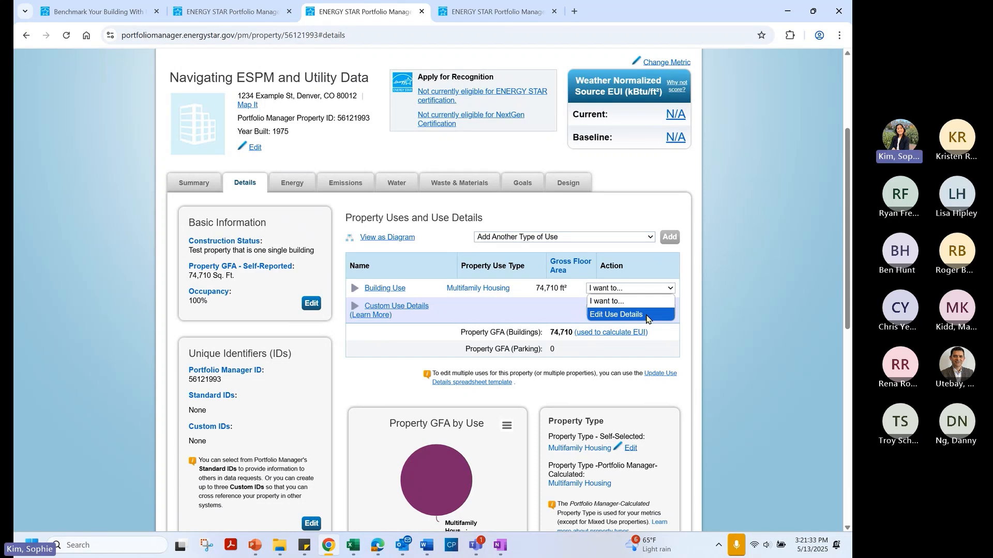
{"action": "left_click", "coordinate": [564, 217]}
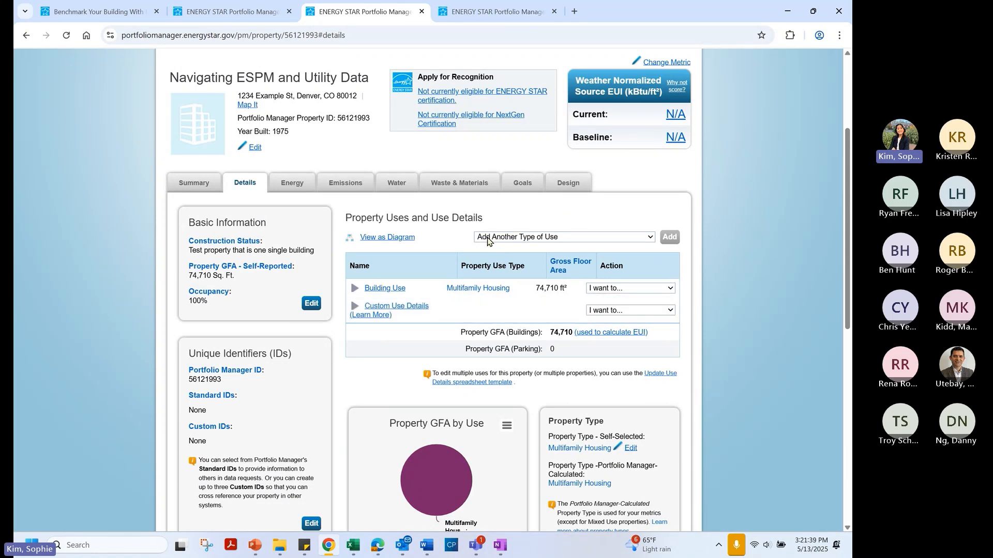
Browse the other property use types without adding one, then go to the Energy tab with 0 meters
{"action": "left_click", "coordinate": [563, 238]}
{"action": "scroll", "coordinate": [563, 289], "scroll_direction": "down", "scroll_amount": 8}
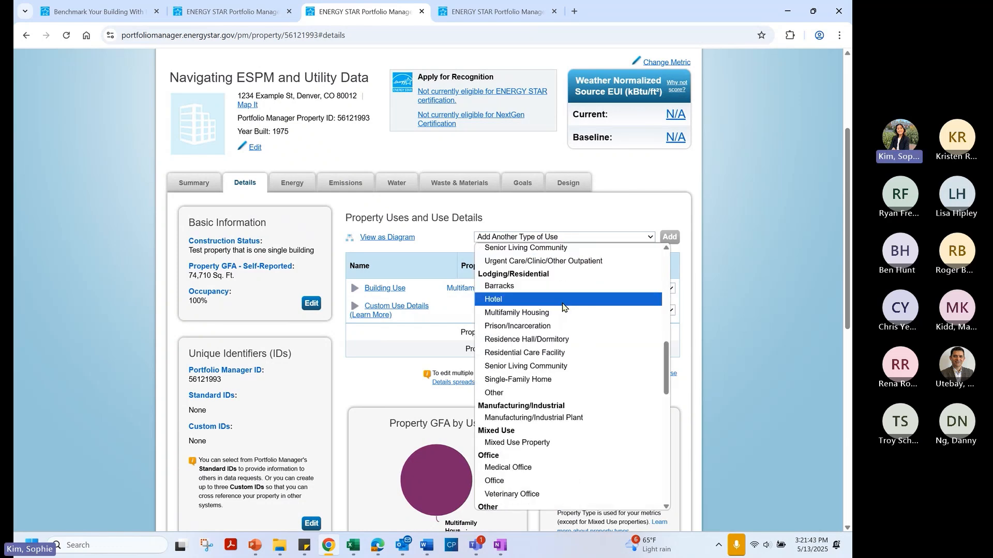
{"action": "scroll", "coordinate": [562, 307], "scroll_direction": "down", "scroll_amount": 4}
{"action": "scroll", "coordinate": [562, 307], "scroll_direction": "up", "scroll_amount": 7}
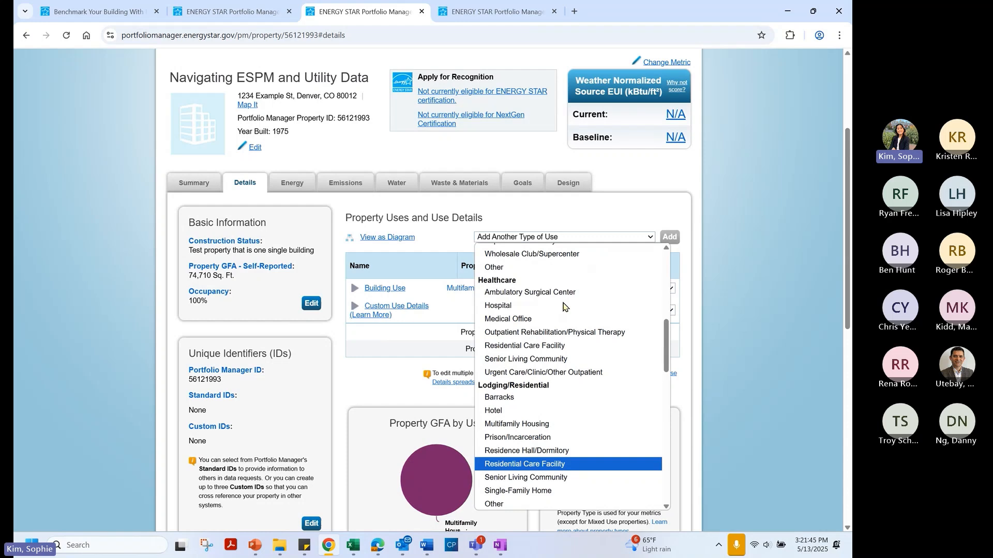
{"action": "scroll", "coordinate": [563, 306], "scroll_direction": "up", "scroll_amount": 8}
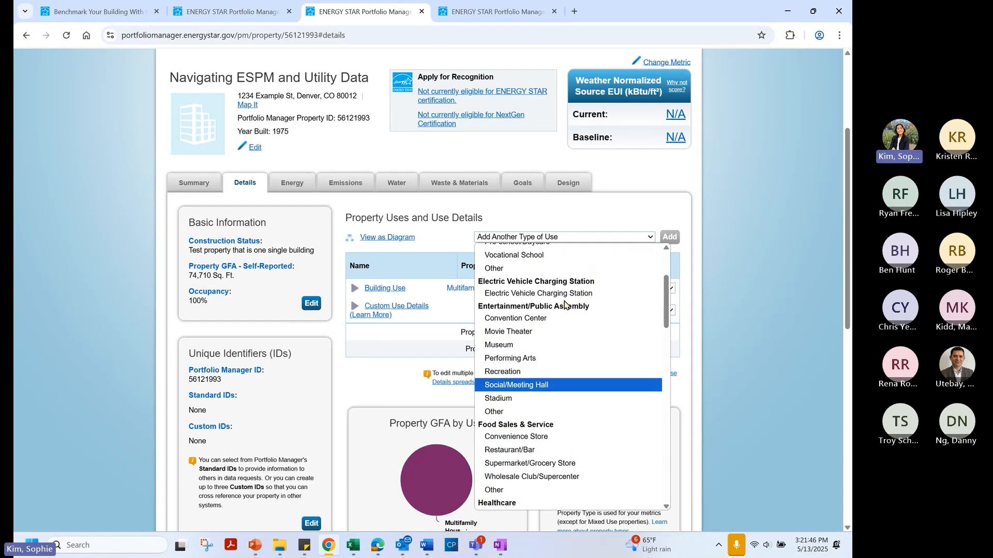
{"action": "left_click", "coordinate": [569, 237]}
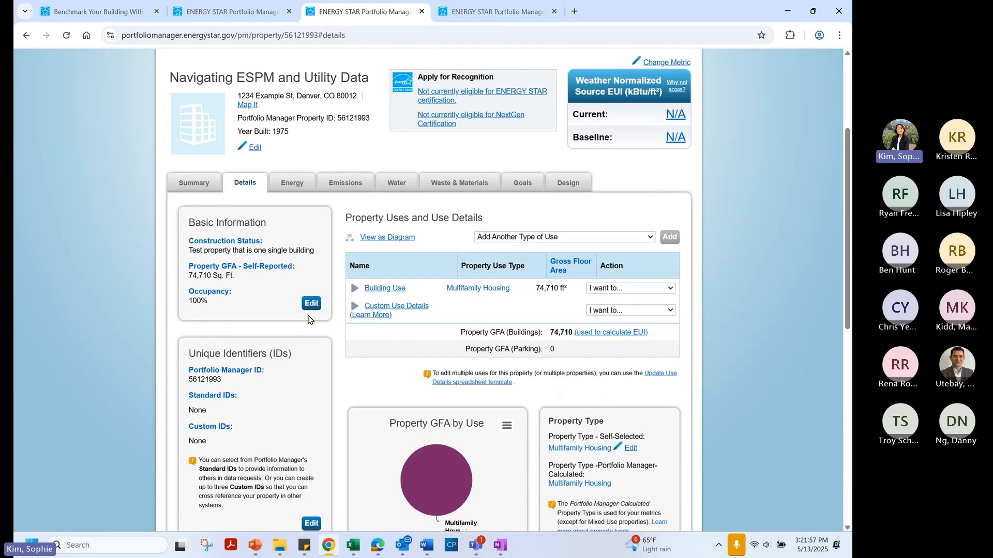
{"action": "scroll", "coordinate": [304, 327], "scroll_direction": "down", "scroll_amount": 1}
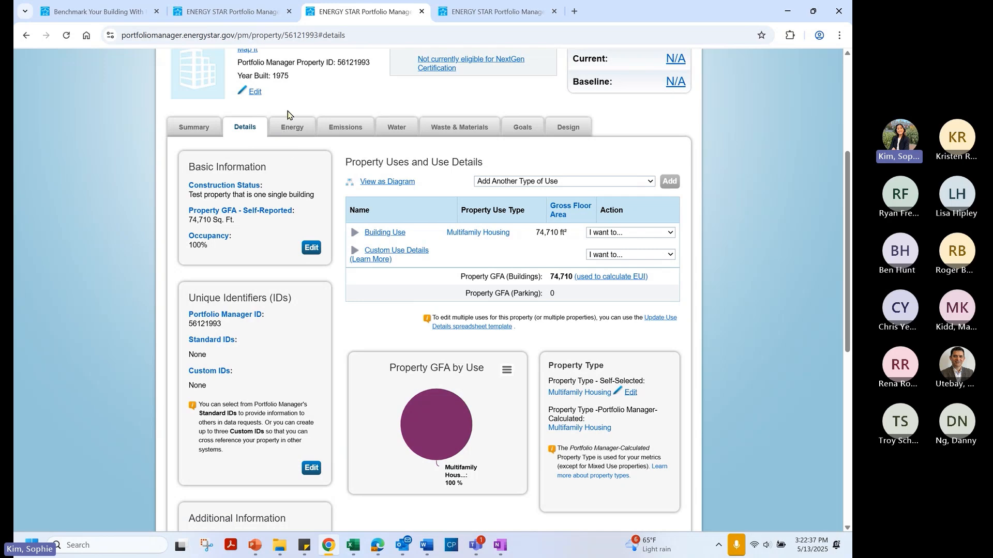
{"action": "left_click", "coordinate": [288, 128]}
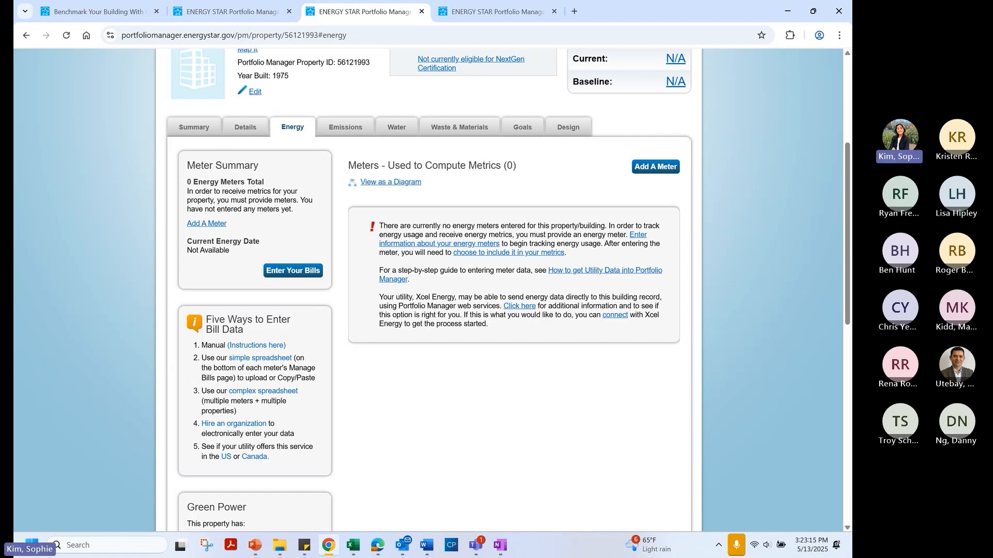
Start adding the property's first energy meter with Add A Meter
{"action": "key", "text": "alt+Tab"}
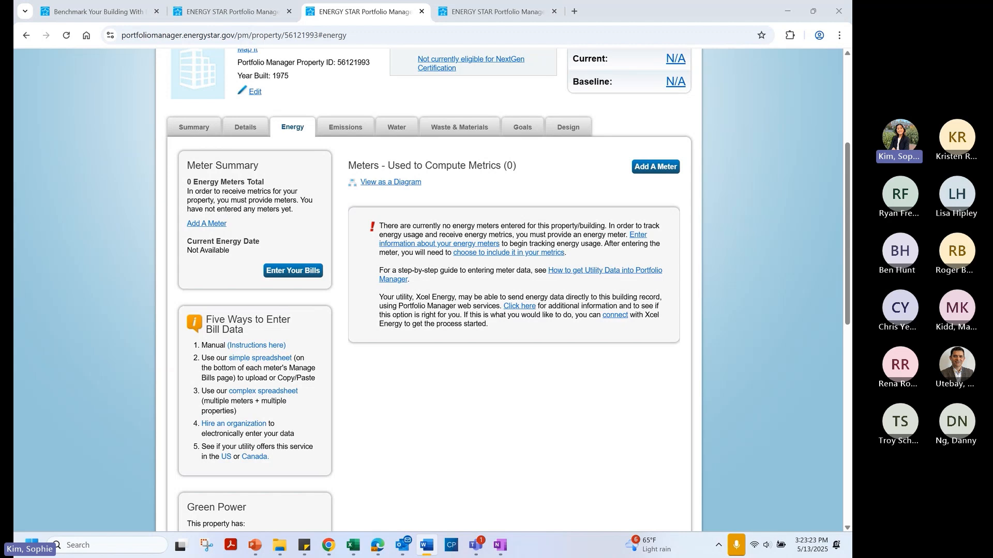
{"action": "key", "text": "alt+Tab"}
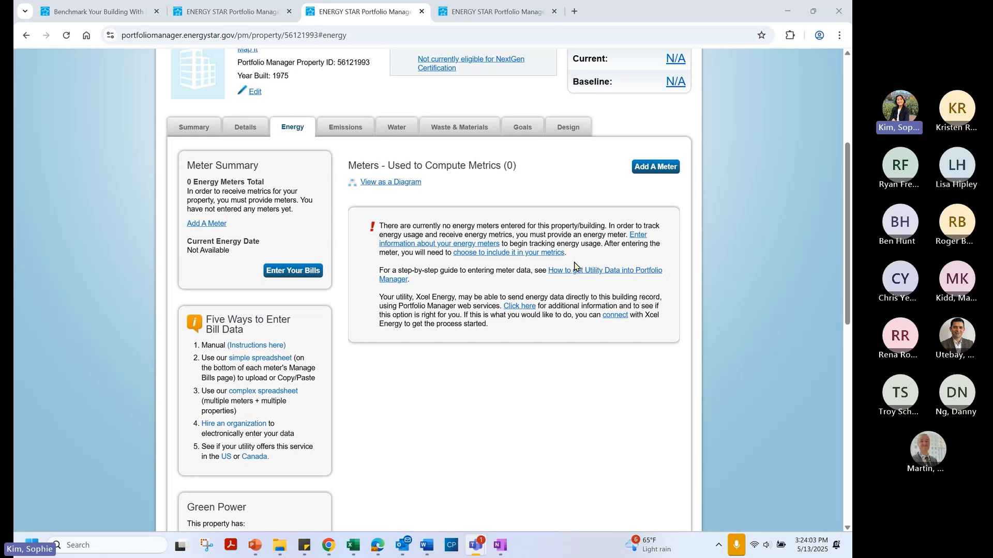
{"action": "left_click", "coordinate": [641, 174]}
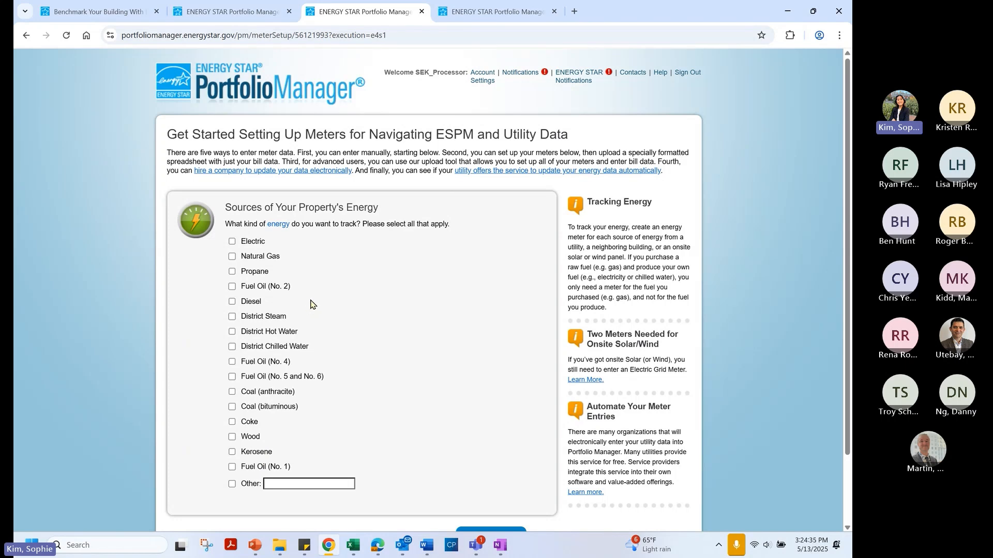
Choose one grid-purchased Electric meter and one Natural Gas meter, then continue with Get Started!
{"action": "left_click", "coordinate": [232, 242]}
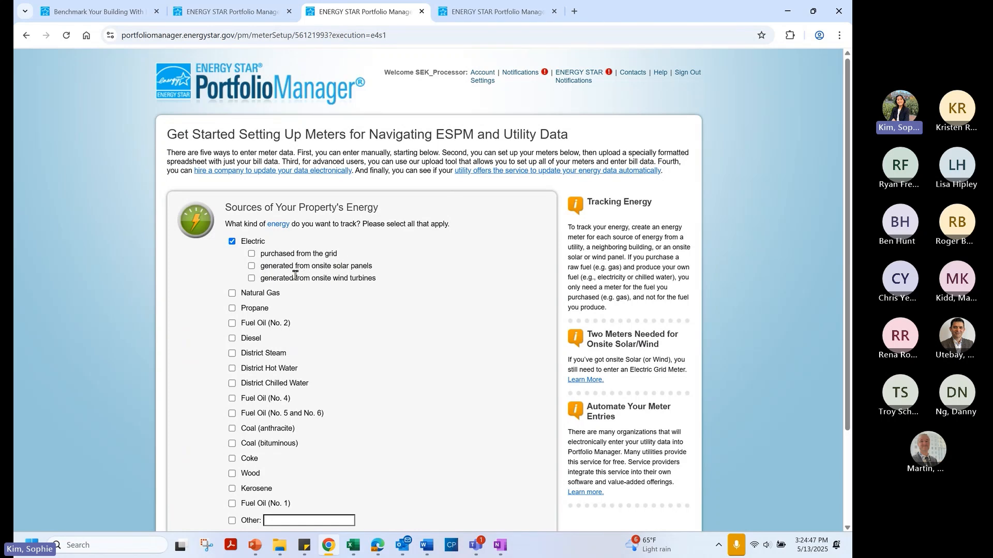
{"action": "left_click", "coordinate": [252, 253]}
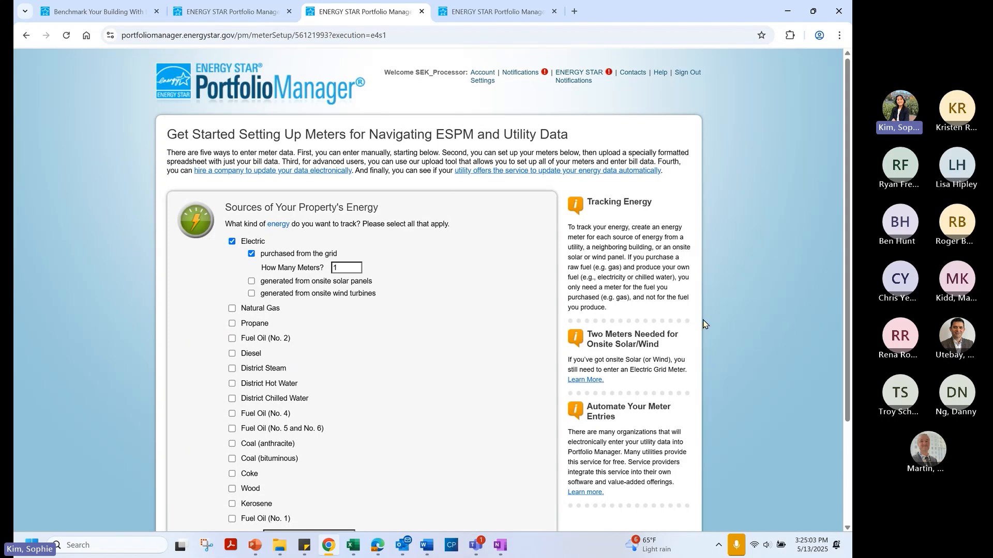
{"action": "left_click", "coordinate": [232, 309]}
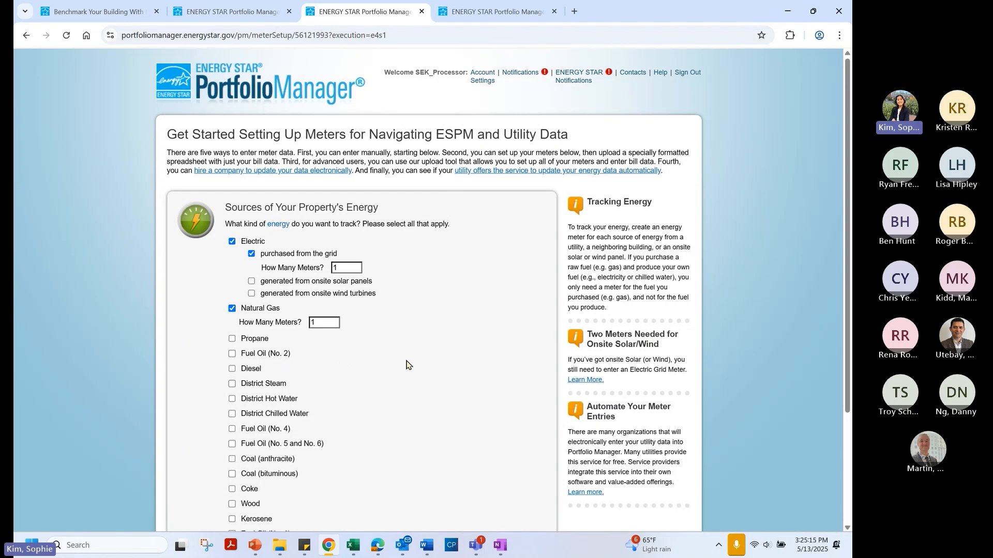
{"action": "scroll", "coordinate": [406, 365], "scroll_direction": "down", "scroll_amount": 3}
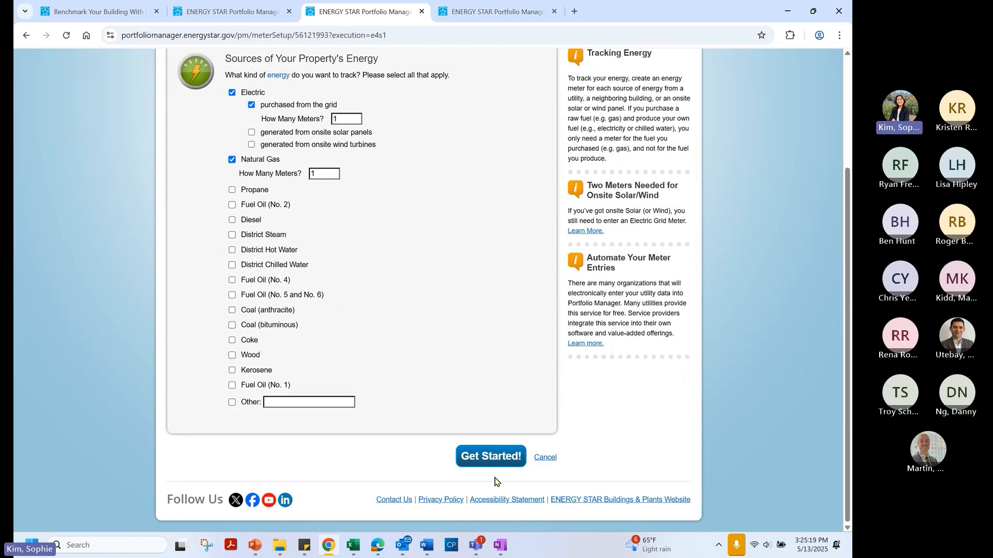
{"action": "left_click", "coordinate": [490, 459]}
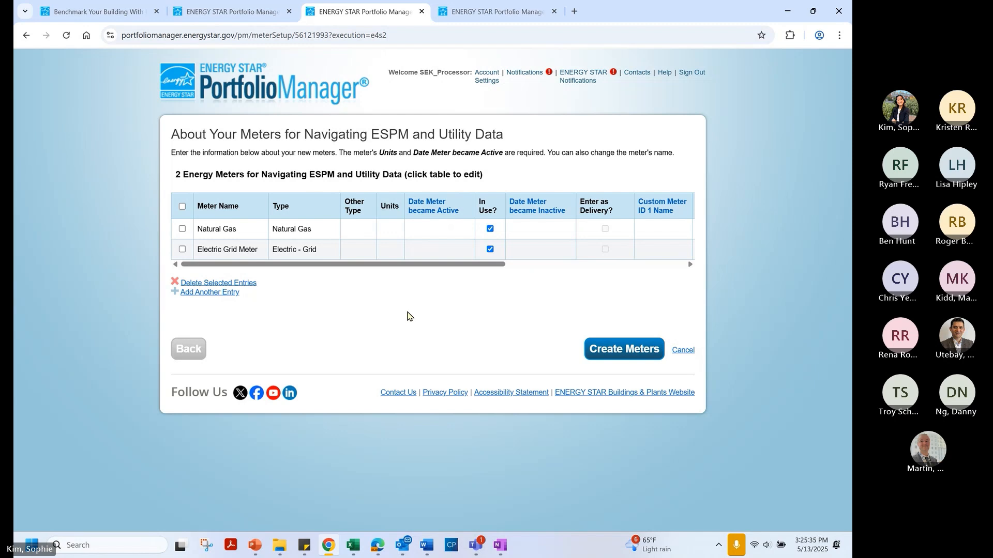
Select the Electric Grid Meter row in the About Your Meters table for editing
{"action": "left_click", "coordinate": [247, 252]}
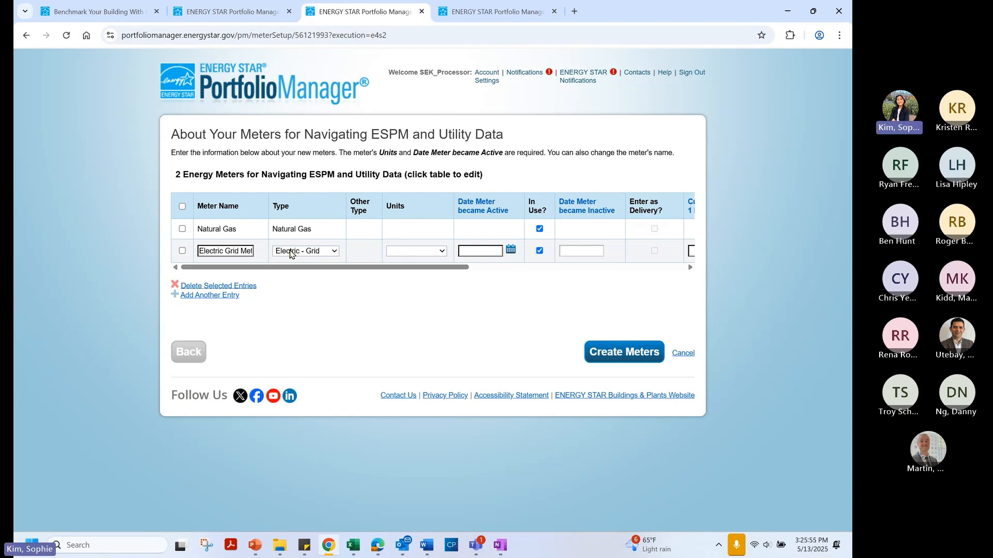
Give the Electric Grid Meter kWh units and a 4/1/2015 active date, then review the table's columns
{"action": "left_click", "coordinate": [411, 253]}
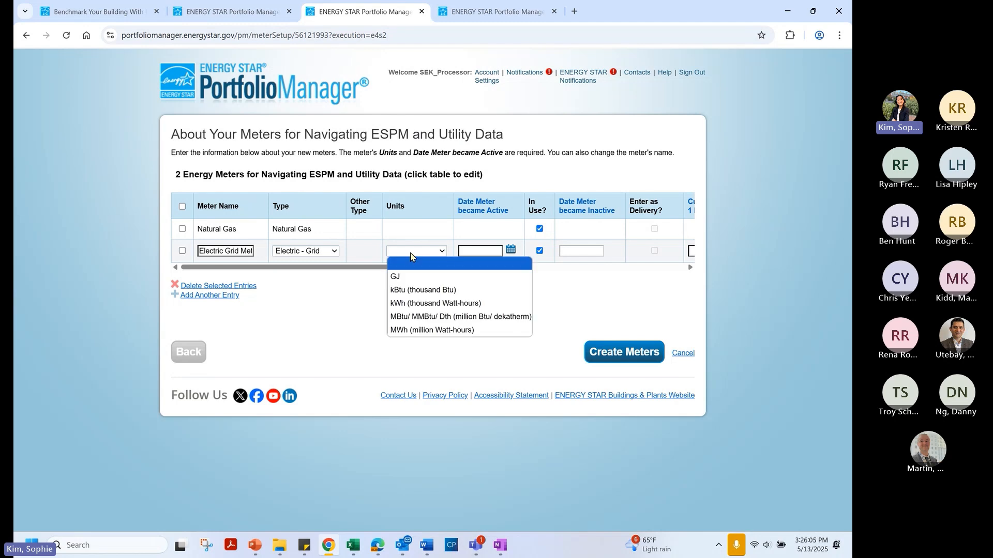
{"action": "left_click", "coordinate": [420, 304]}
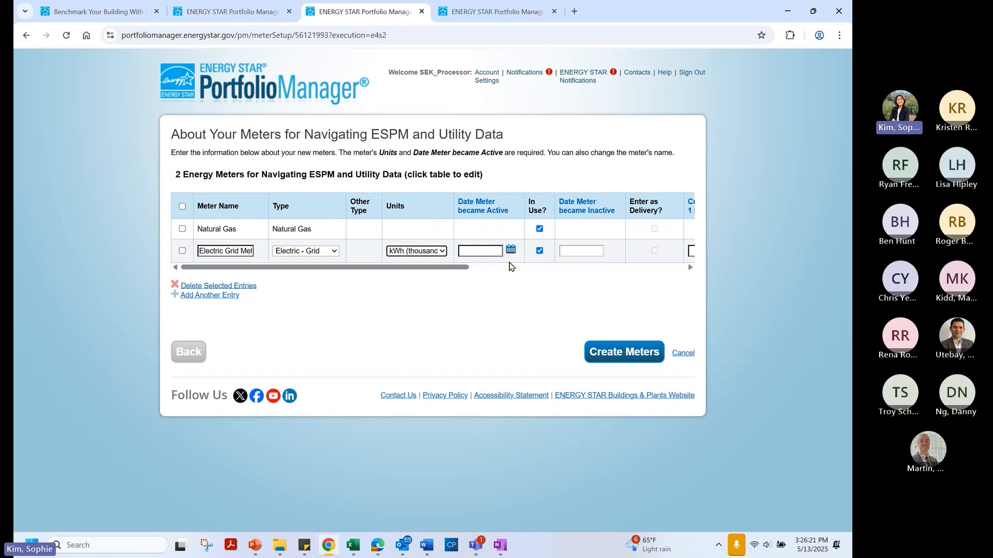
{"action": "left_click", "coordinate": [477, 250]}
{"action": "type", "text": "4/1/2015"}
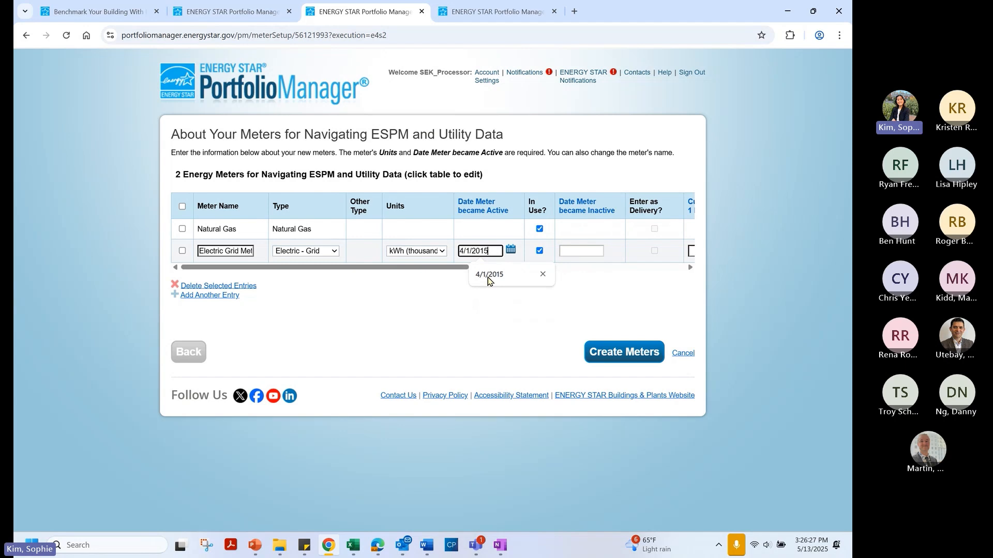
{"action": "left_click", "coordinate": [488, 276]}
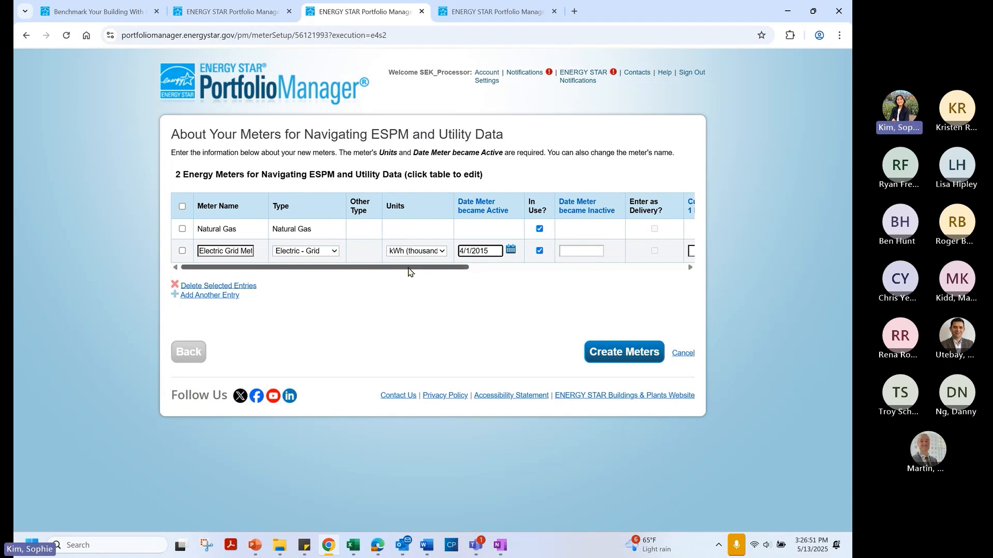
{"action": "left_click_drag", "start_coordinate": [408, 271], "coordinate": [477, 270]}
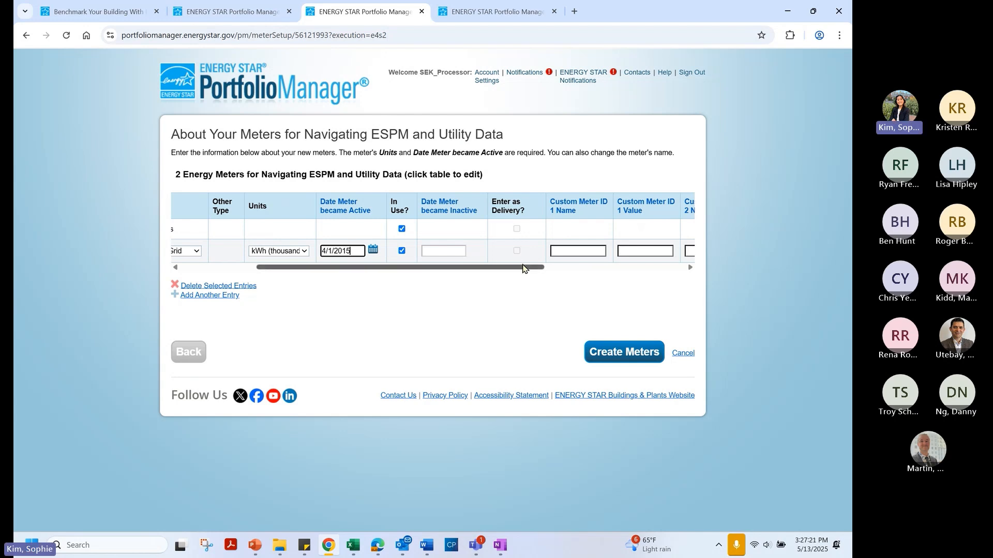
{"action": "left_click_drag", "start_coordinate": [523, 267], "coordinate": [585, 275]}
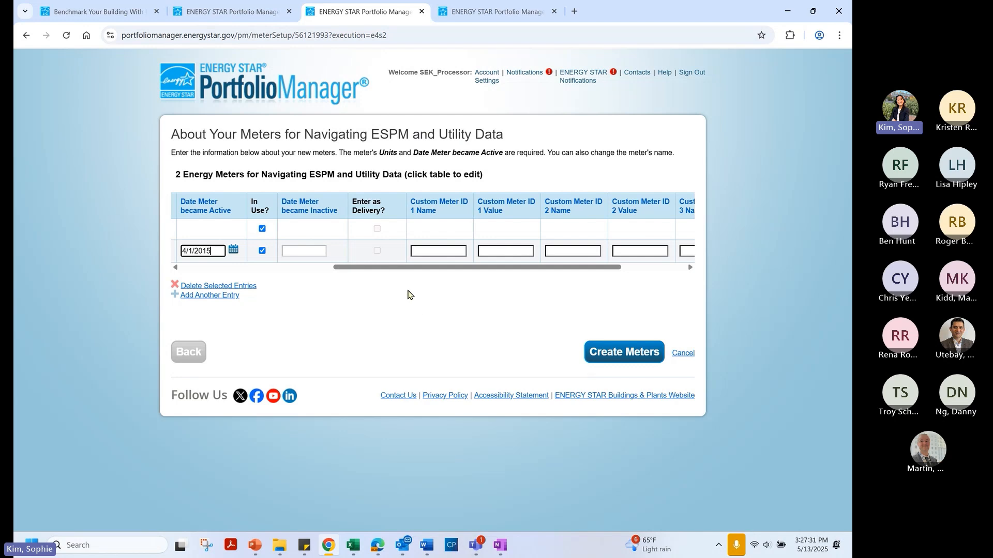
{"action": "left_click_drag", "start_coordinate": [403, 267], "coordinate": [209, 268]}
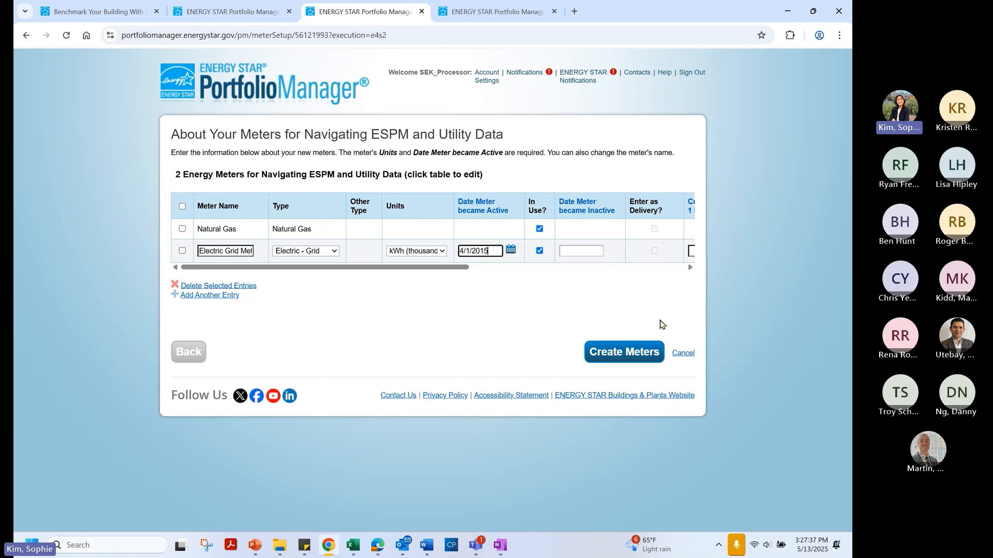
Give the Natural Gas meter therms units and a 4/1/2025 active date, then create both meters
{"action": "left_click", "coordinate": [598, 352]}
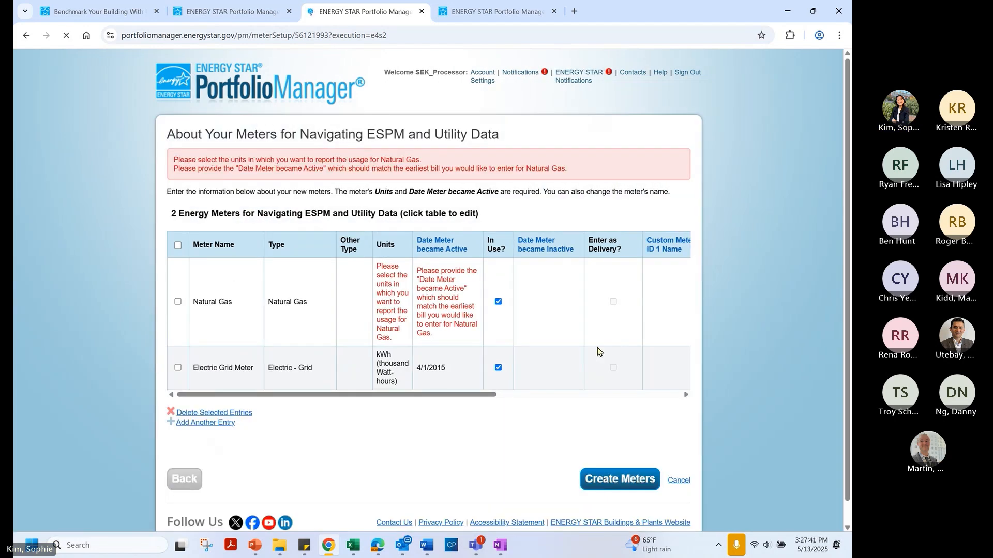
{"action": "left_click", "coordinate": [384, 304]}
{"action": "left_click", "coordinate": [414, 327]}
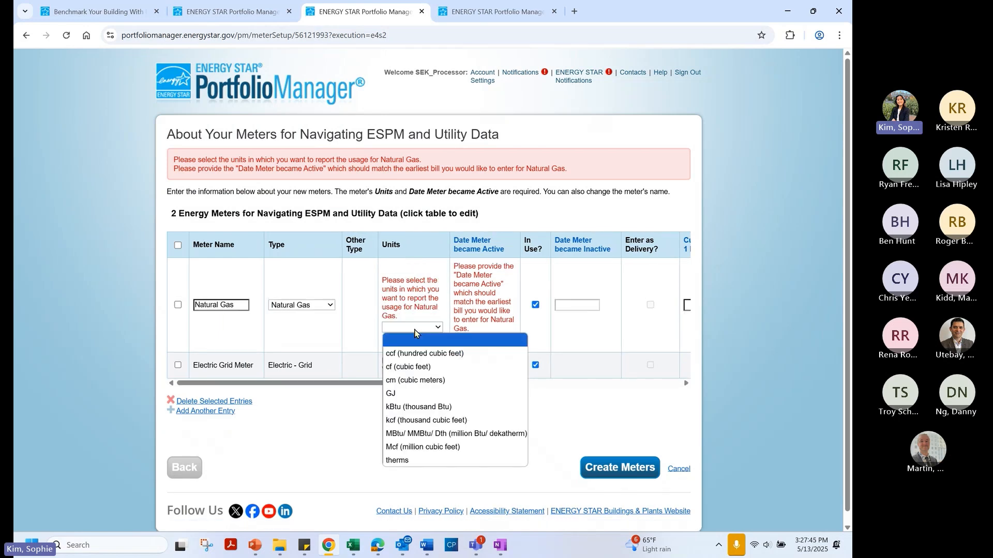
{"action": "left_click", "coordinate": [450, 460]}
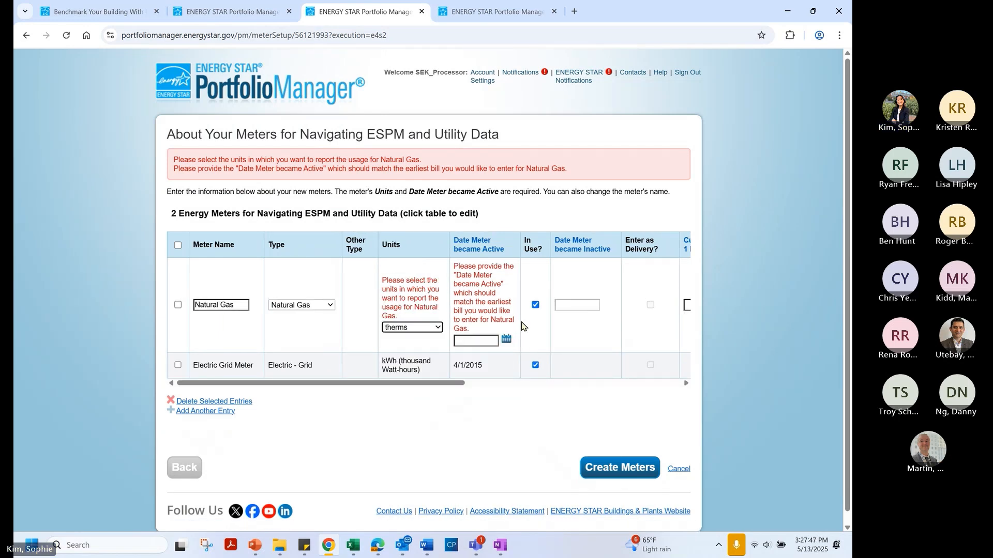
{"action": "left_click", "coordinate": [486, 342]}
{"action": "type", "text": "4/1"}
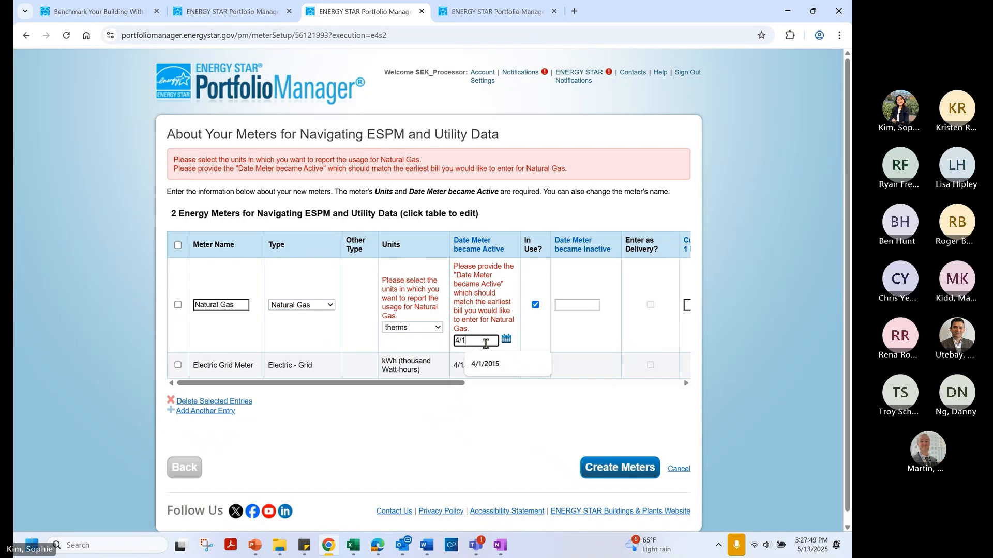
{"action": "type", "text": "/2025"}
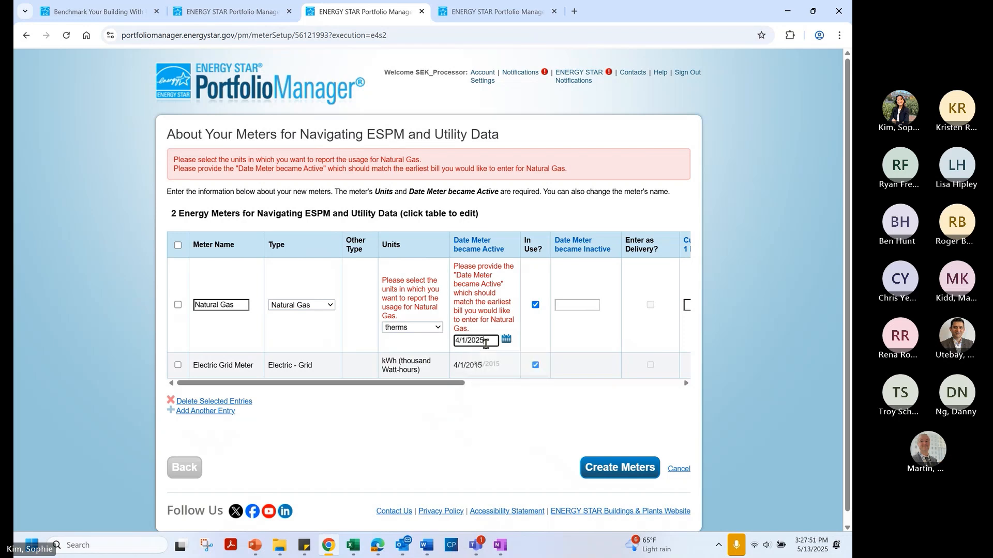
{"action": "left_click", "coordinate": [497, 453]}
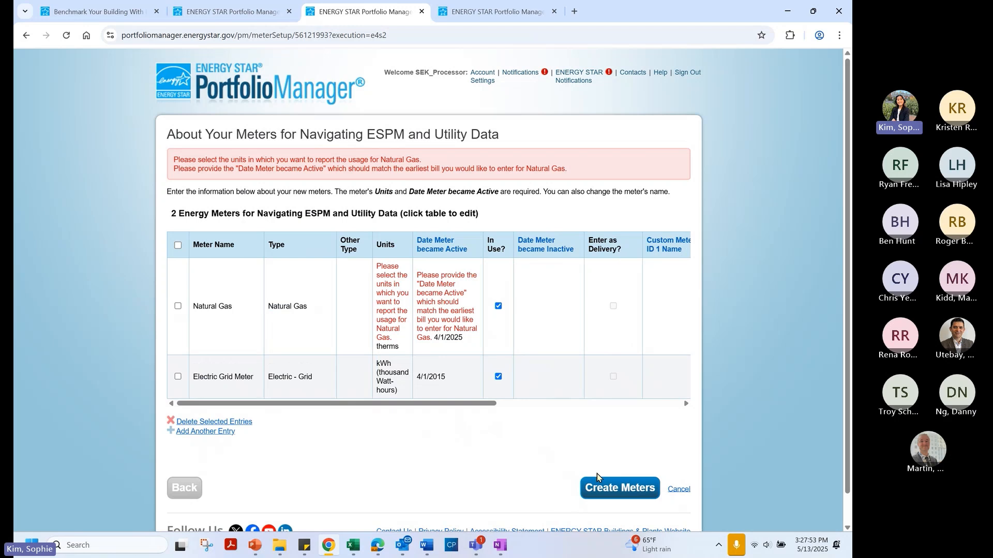
{"action": "left_click", "coordinate": [608, 491]}
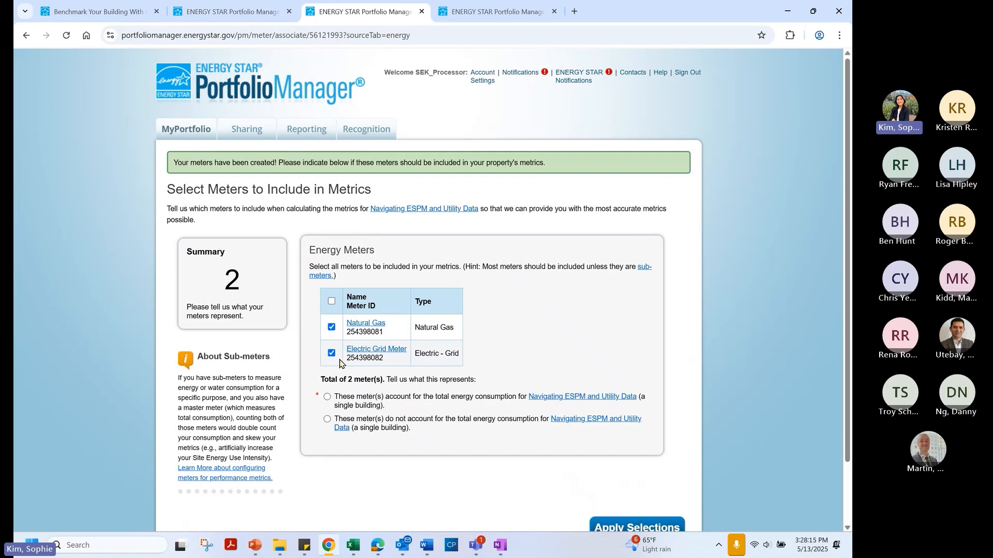
Mark the Natural Gas and Electric Grid meters as accounting for total energy consumption
{"action": "left_click", "coordinate": [327, 397]}
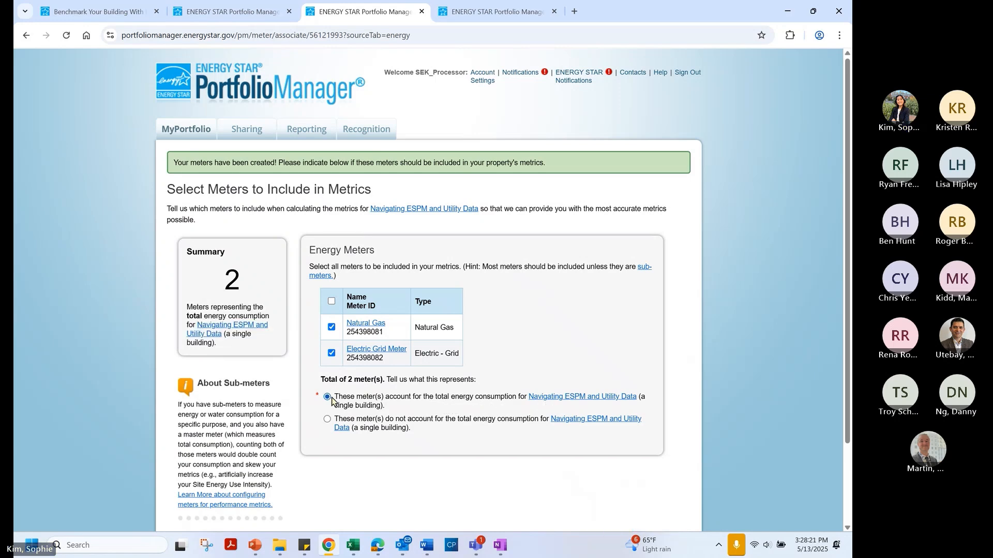
{"action": "right_click", "coordinate": [446, 380]}
{"action": "left_click", "coordinate": [528, 426]}
{"action": "left_click", "coordinate": [521, 421]}
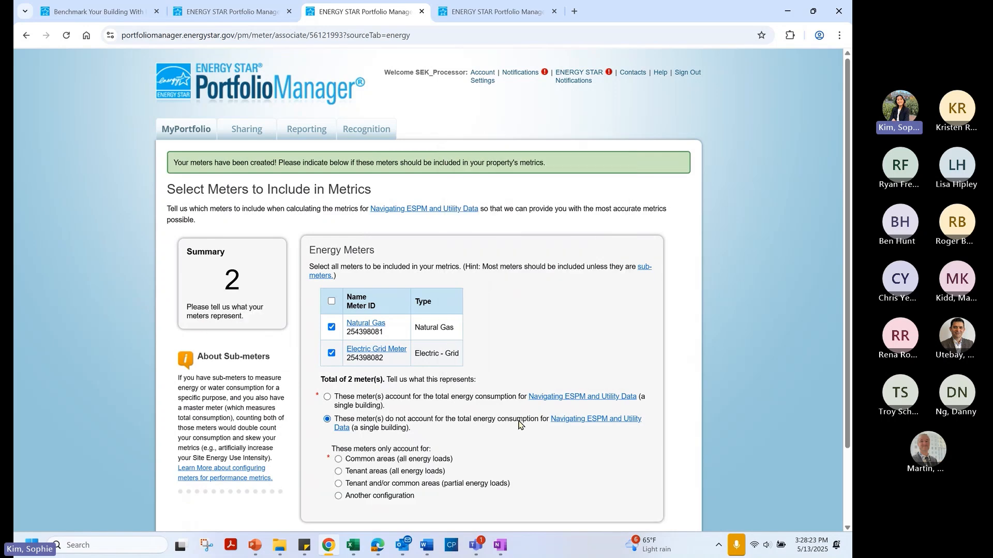
{"action": "scroll", "coordinate": [520, 422], "scroll_direction": "down", "scroll_amount": 2}
{"action": "left_click", "coordinate": [327, 306]}
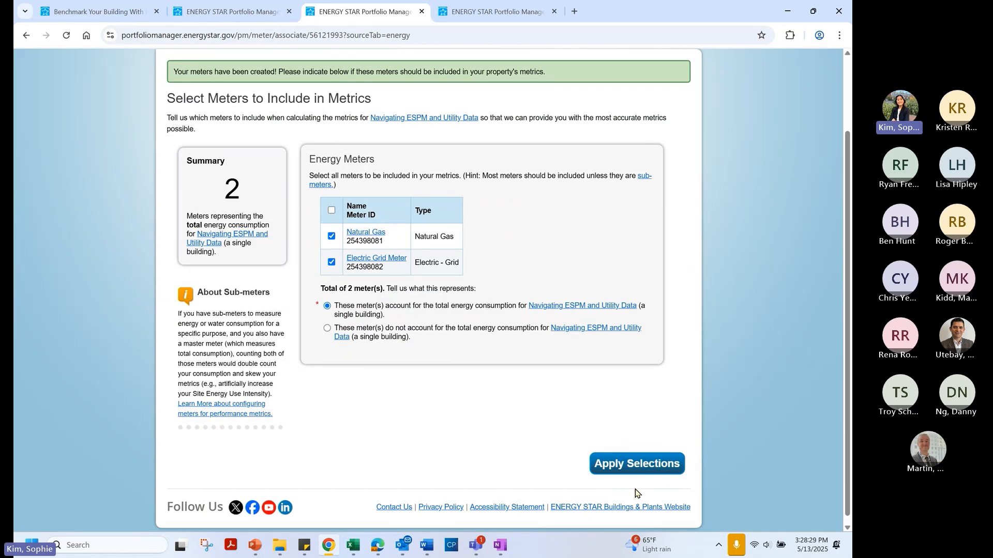
Save the meter associations to the Navigating ESPM and Utility Data property
{"action": "left_click", "coordinate": [621, 468]}
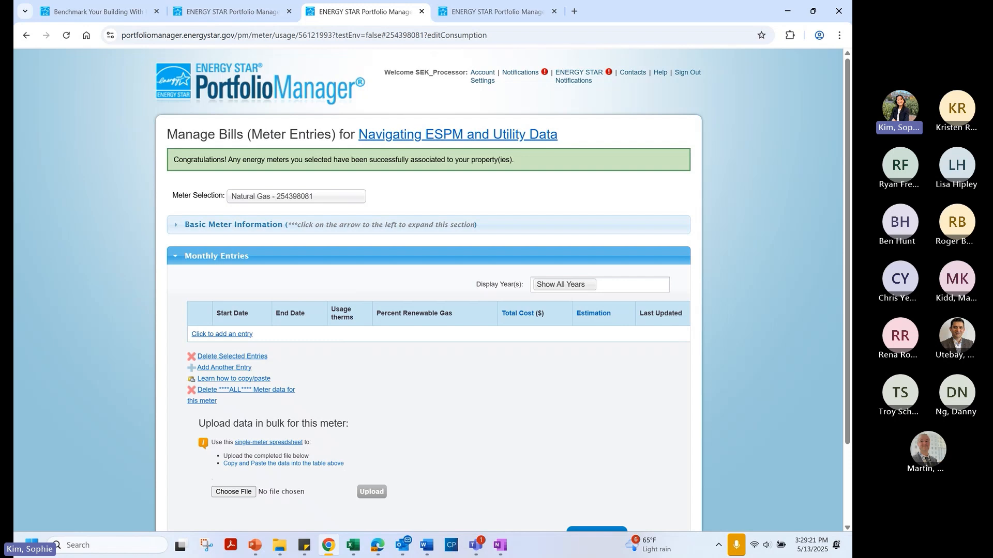
{"action": "key", "text": "alt+Tab"}
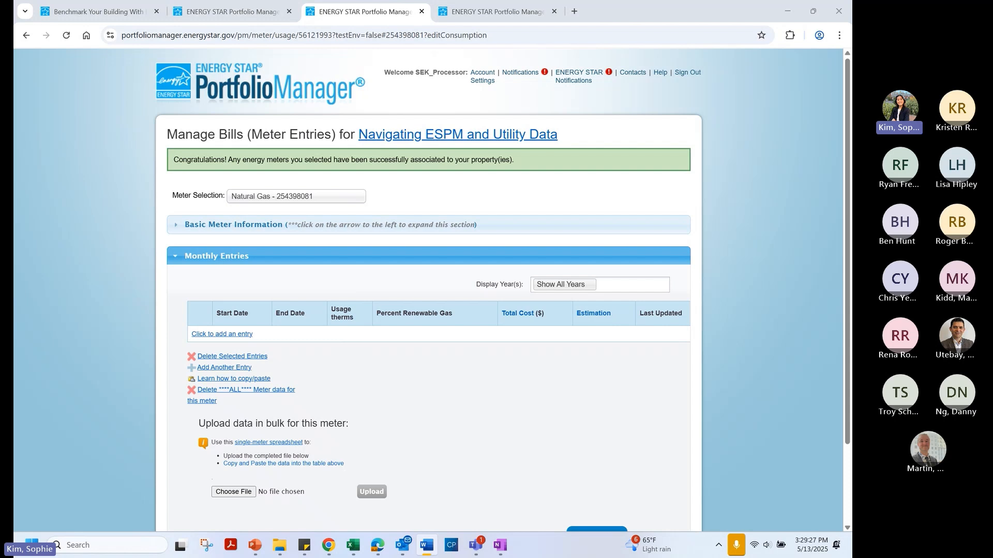
{"action": "key", "text": "alt+Tab"}
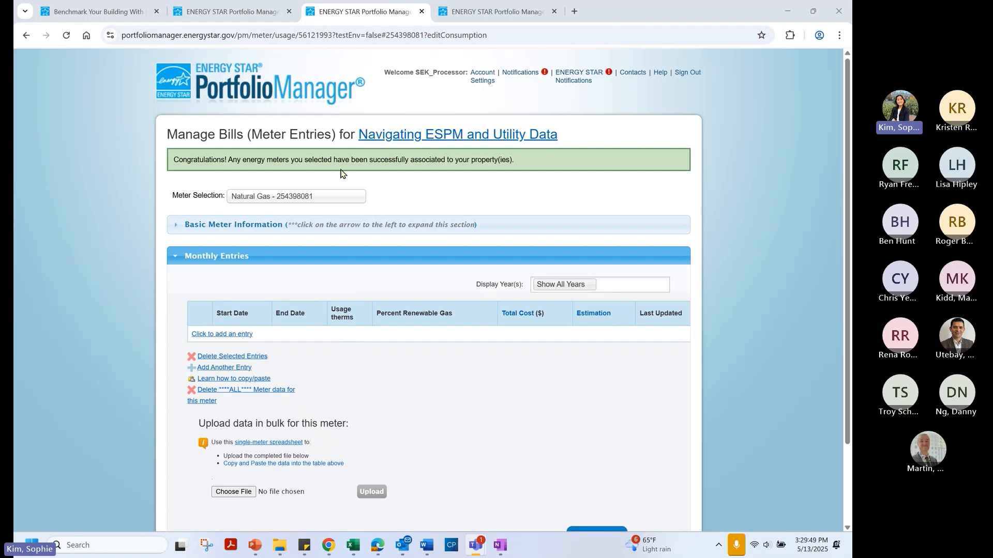
Open Completed Property from MyPortfolio and review its Dec 2024 score of 53 and EUIs
{"action": "left_click", "coordinate": [202, 92]}
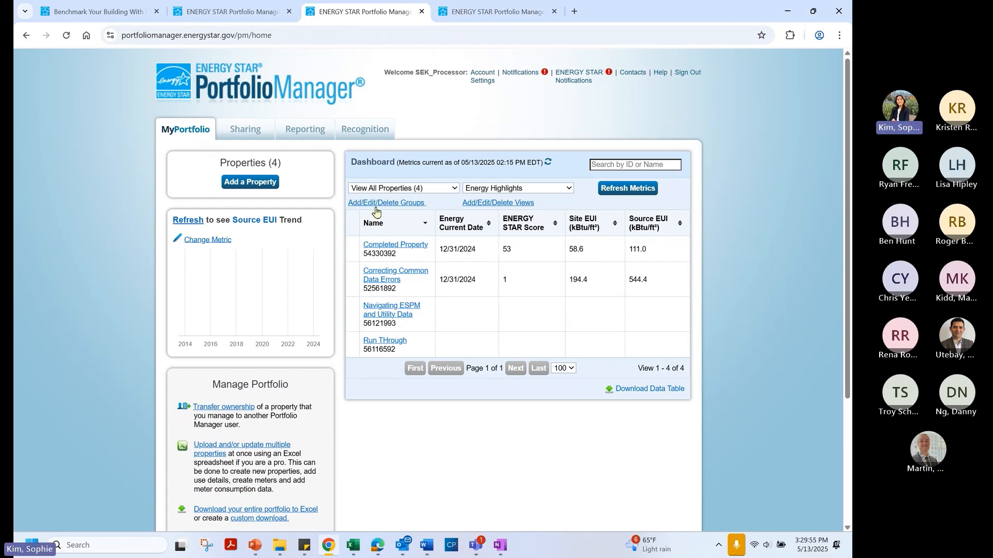
{"action": "left_click", "coordinate": [406, 247]}
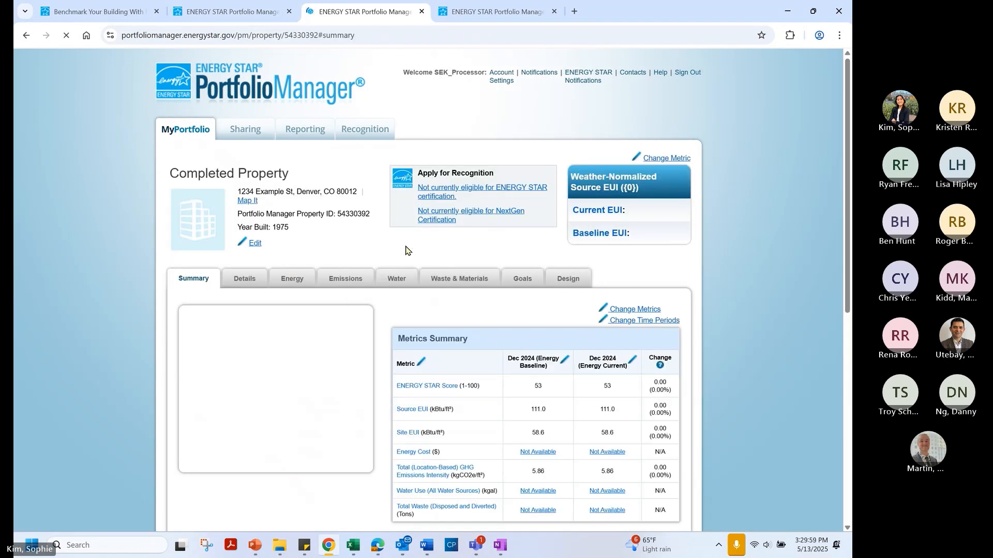
{"action": "scroll", "coordinate": [398, 243], "scroll_direction": "down", "scroll_amount": 2}
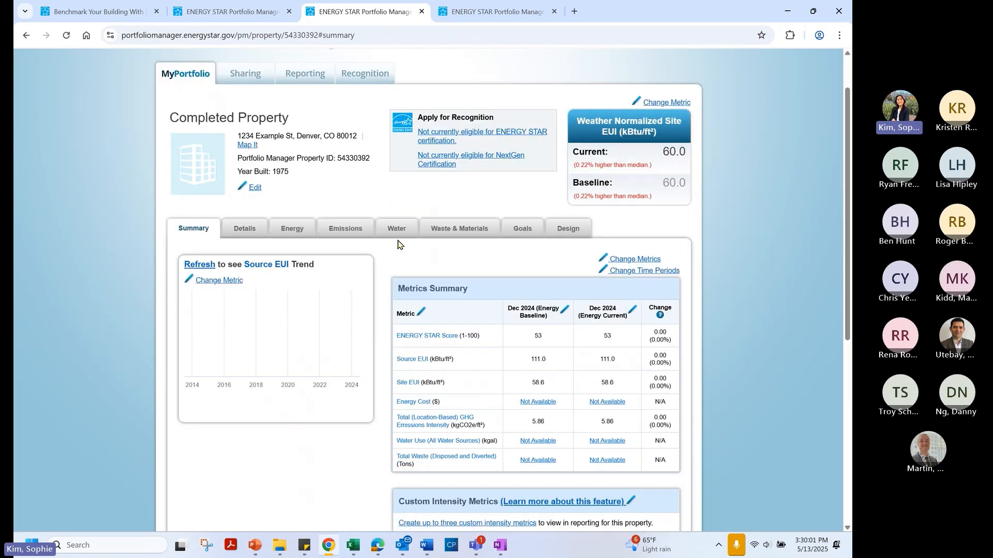
{"action": "scroll", "coordinate": [398, 243], "scroll_direction": "down", "scroll_amount": 2}
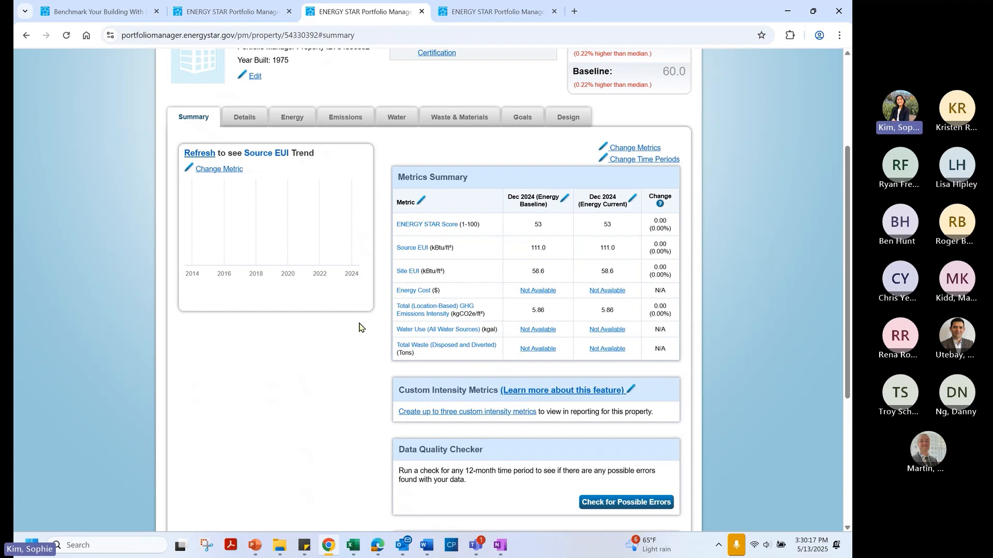
View the Completed Property's Energy tab with monthly Electric - Grid and Natural Gas usage
{"action": "left_click", "coordinate": [292, 119]}
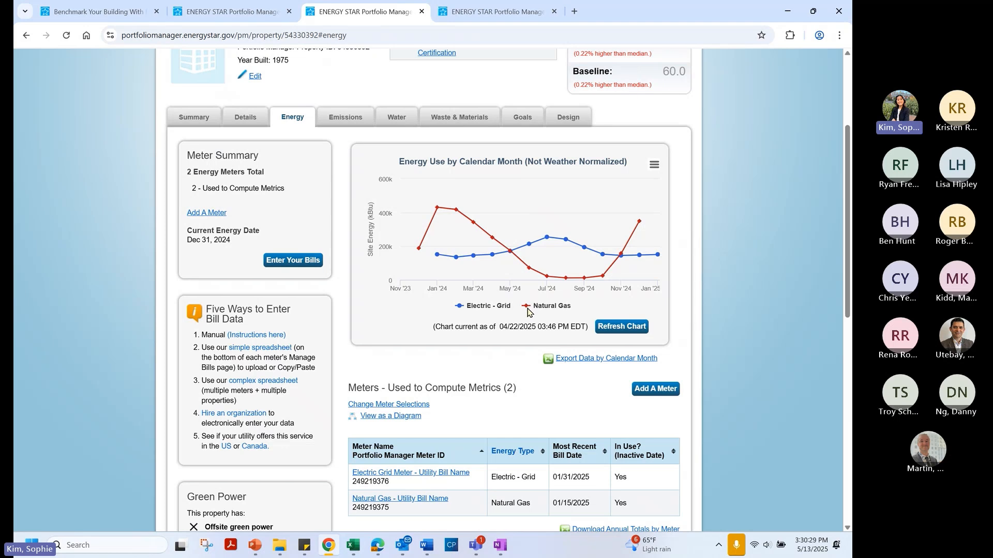
{"action": "scroll", "coordinate": [519, 339], "scroll_direction": "down", "scroll_amount": 1}
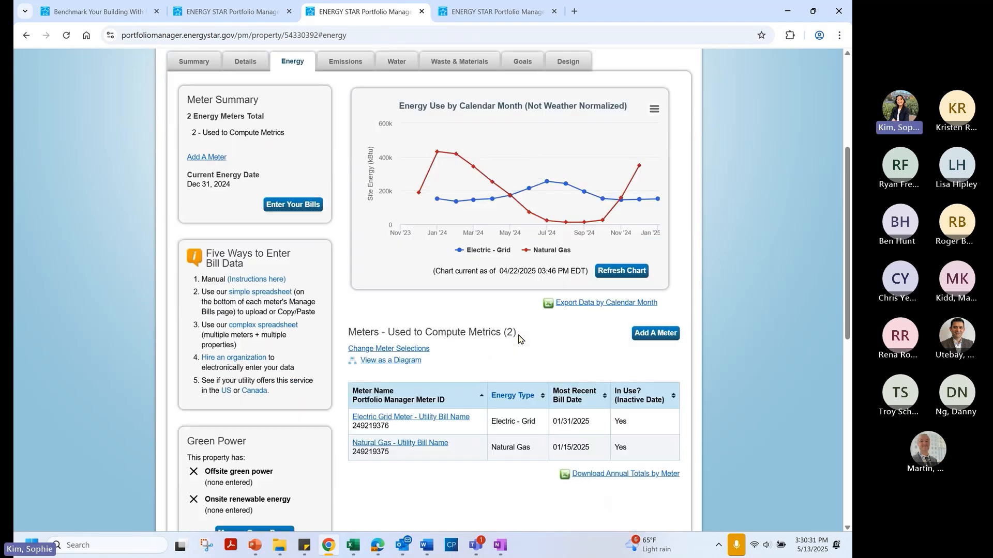
{"action": "scroll", "coordinate": [519, 339], "scroll_direction": "down", "scroll_amount": 1}
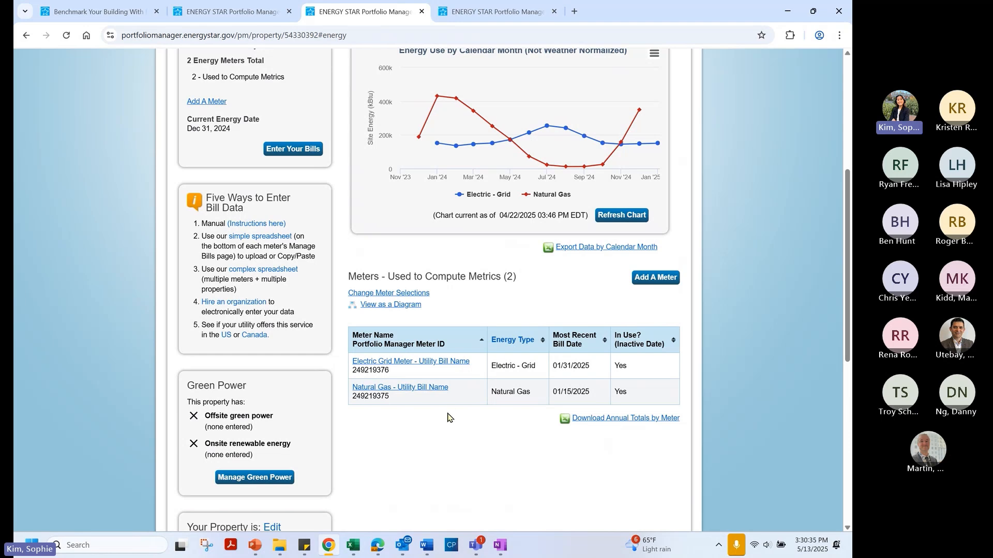
Show the Electric Grid Meter's bills for all years, then bring up the Excel bill template
{"action": "left_click", "coordinate": [408, 362]}
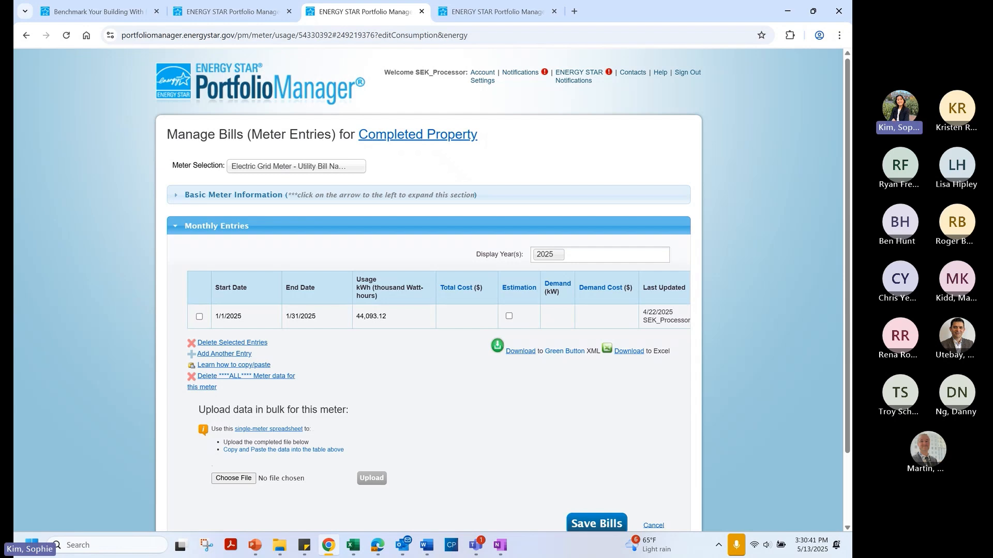
{"action": "left_click", "coordinate": [596, 254]}
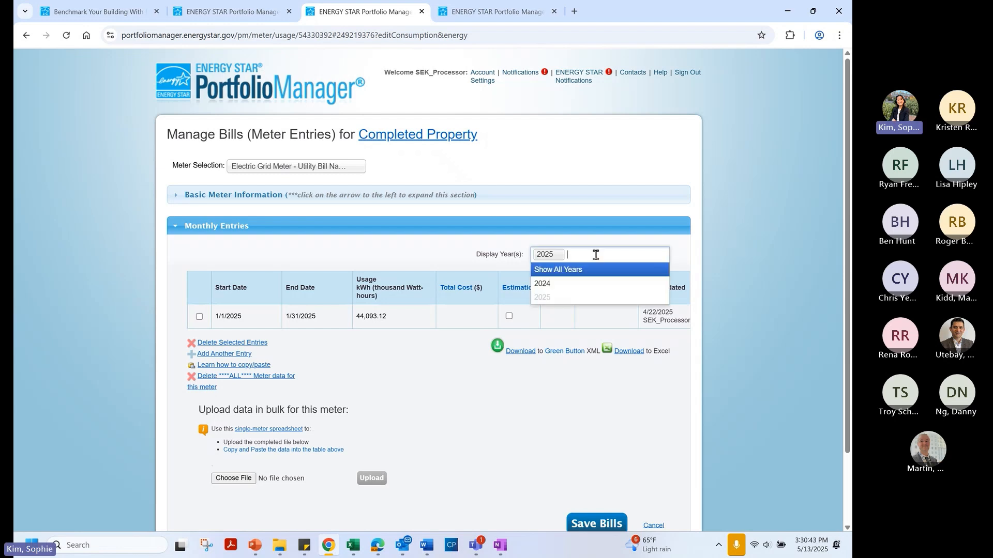
{"action": "left_click", "coordinate": [578, 270]}
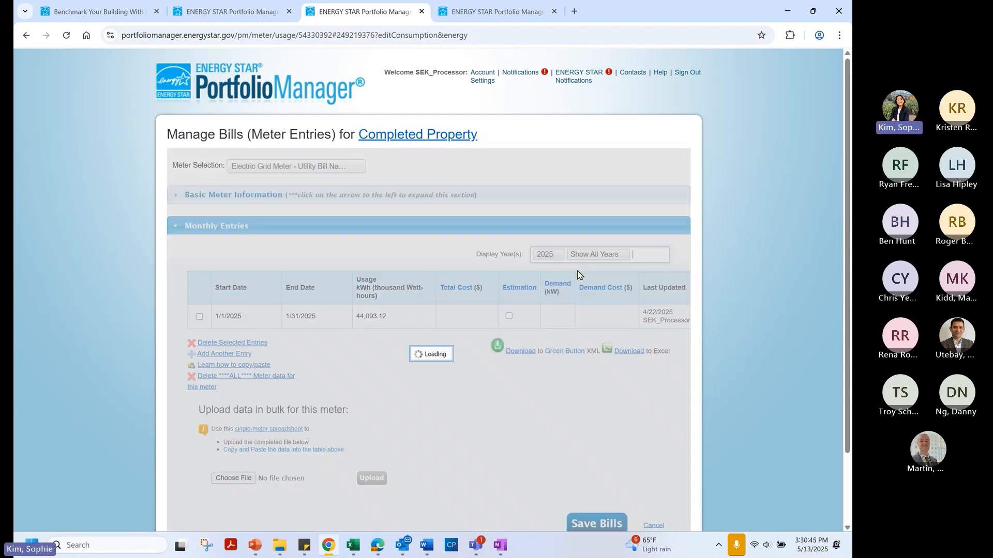
{"action": "scroll", "coordinate": [465, 274], "scroll_direction": "down", "scroll_amount": 1}
{"action": "scroll", "coordinate": [465, 274], "scroll_direction": "down", "scroll_amount": 2}
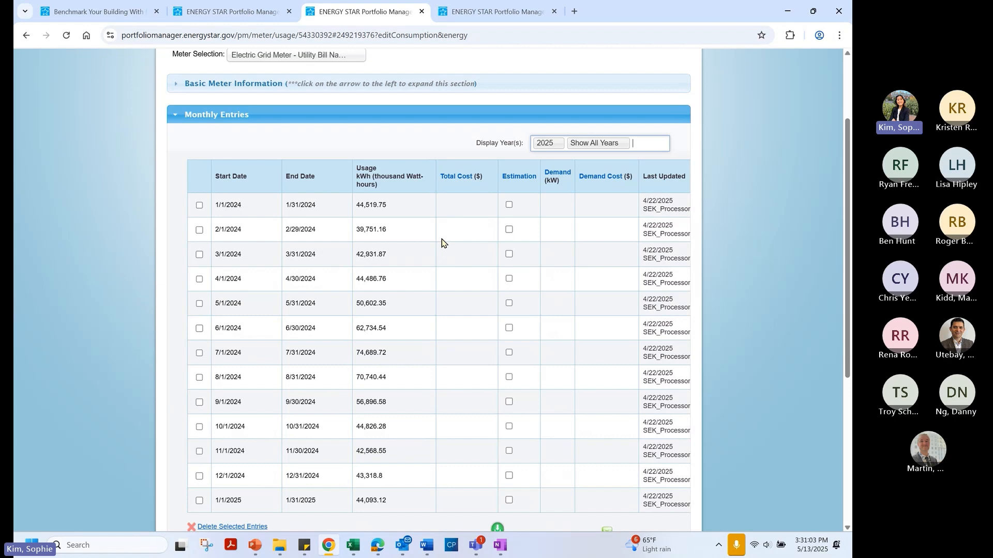
{"action": "scroll", "coordinate": [442, 243], "scroll_direction": "down", "scroll_amount": 5}
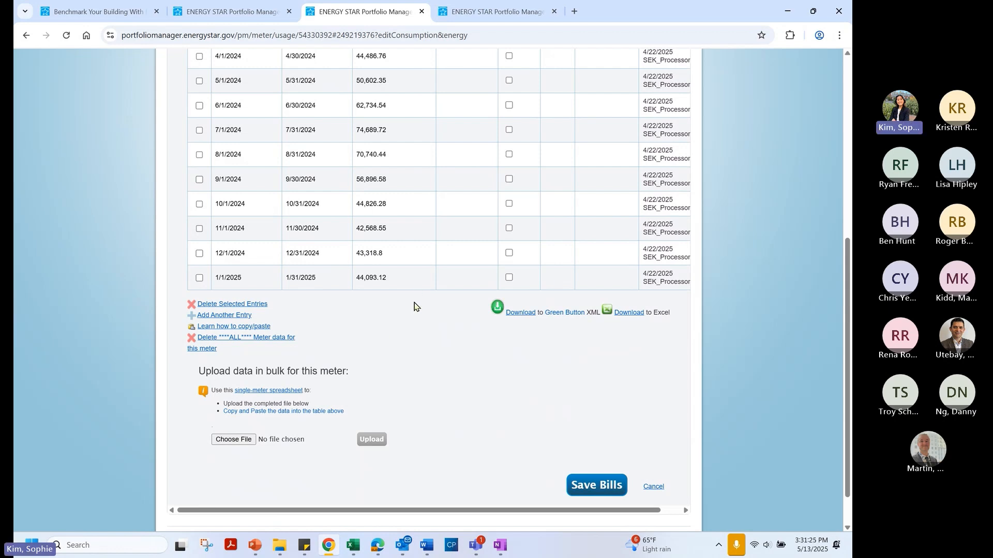
{"action": "left_click", "coordinate": [354, 548]}
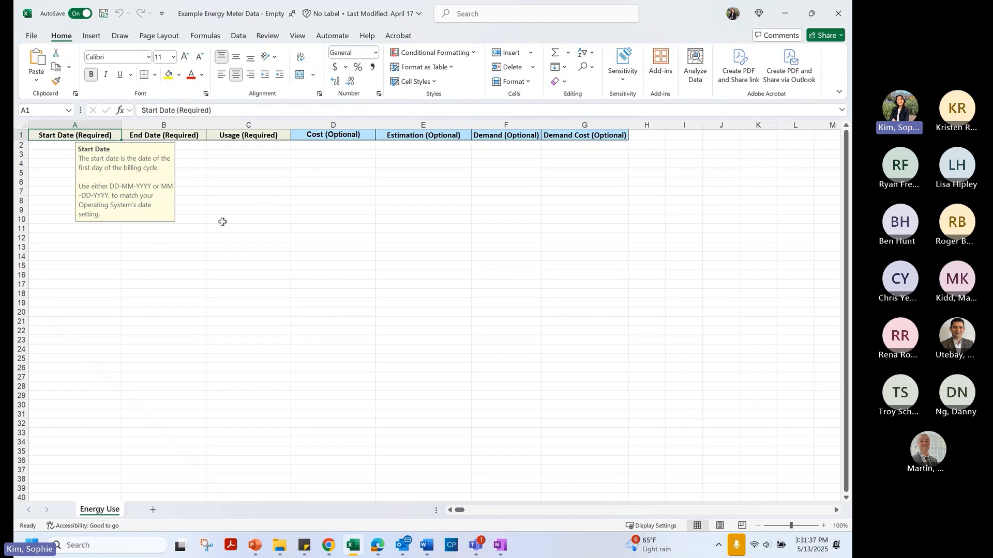
Read the End Date and Cost column guidance in the Excel template, then return to the slides
{"action": "key", "text": "Right"}
{"action": "key", "text": "Right"}
{"action": "key", "text": "Right"}
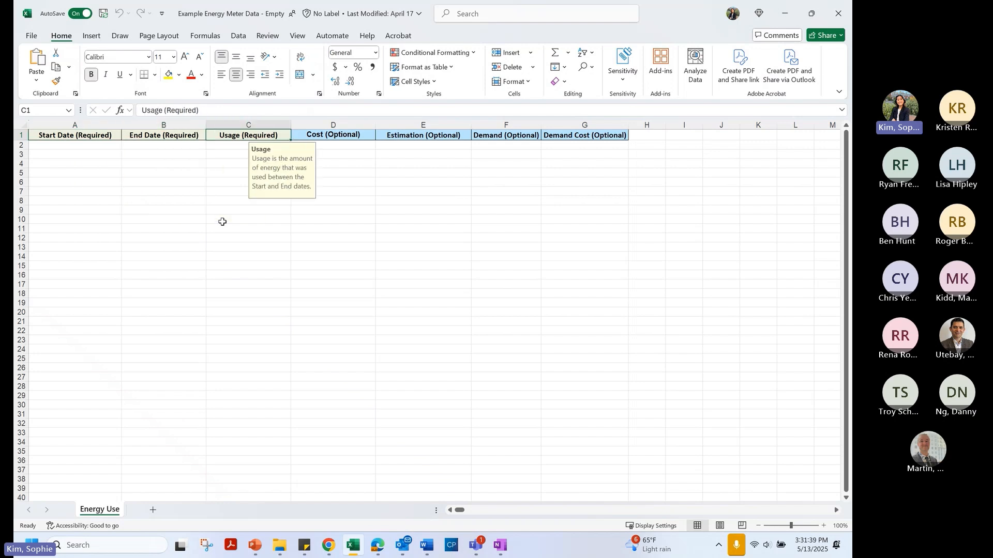
{"action": "key", "text": "Right"}
{"action": "key", "text": "Right"}
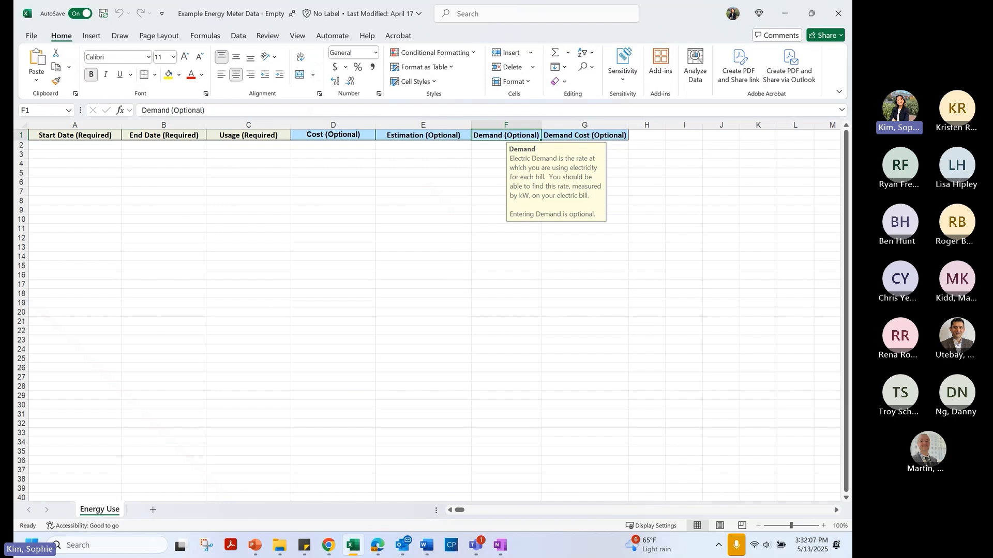
{"action": "left_click", "coordinate": [257, 546]}
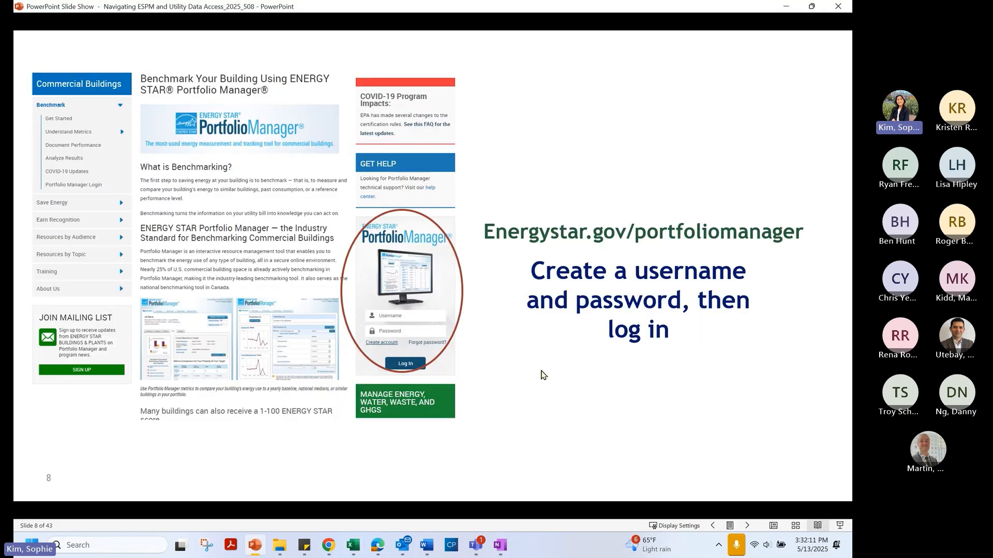
Advance the slide show to slide 27, 'Utility Data Access 101'
{"action": "key", "text": "Right"}
{"action": "key", "text": "Right"}
{"action": "key", "text": "Right"}
{"action": "key", "text": "Right"}
{"action": "key", "text": "Right"}
{"action": "key", "text": "Right"}
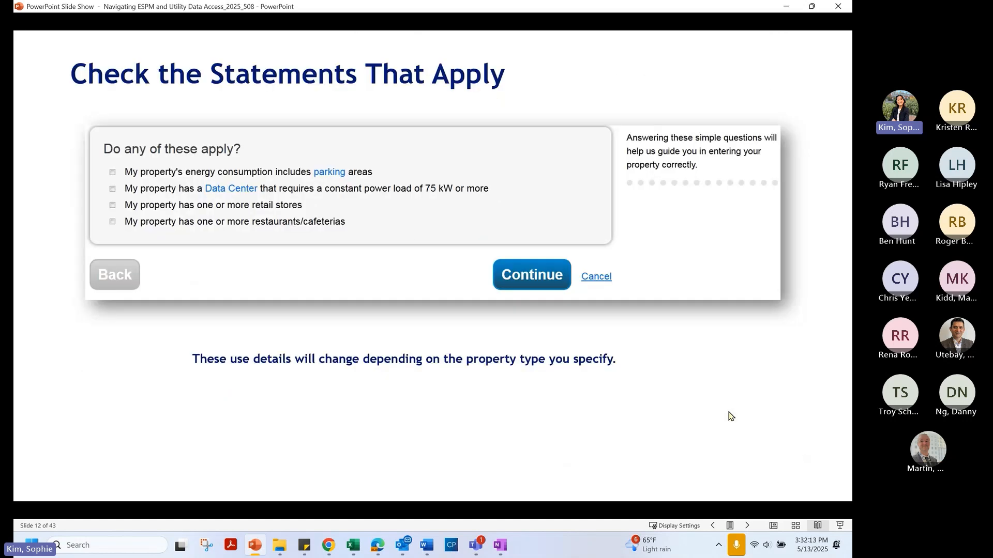
{"action": "key", "text": "Right"}
{"action": "key", "text": "Right"}
{"action": "key", "text": "Right"}
{"action": "key", "text": "Right"}
{"action": "key", "text": "Right"}
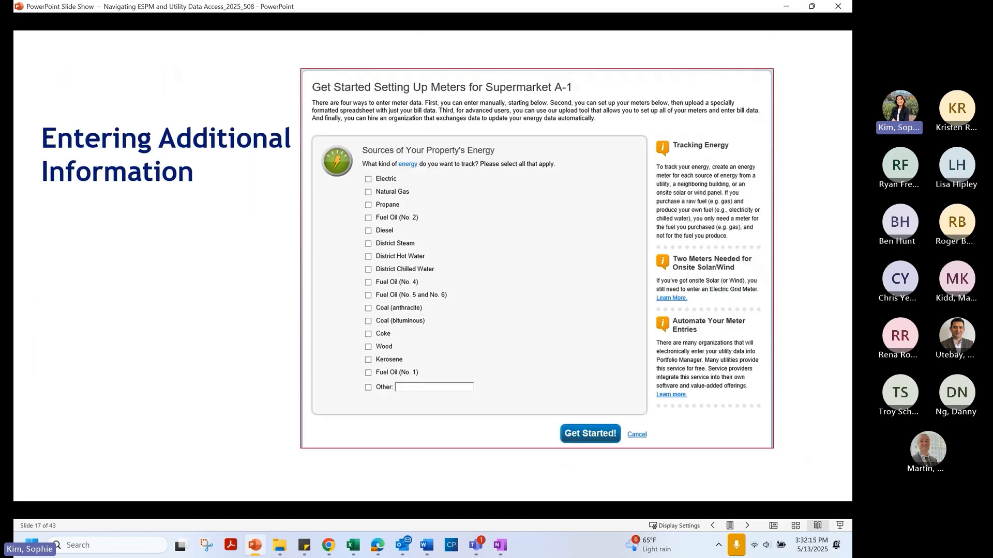
{"action": "key", "text": "Right"}
{"action": "key", "text": "Right"}
{"action": "key", "text": "Right"}
{"action": "key", "text": "Right"}
{"action": "key", "text": "Right"}
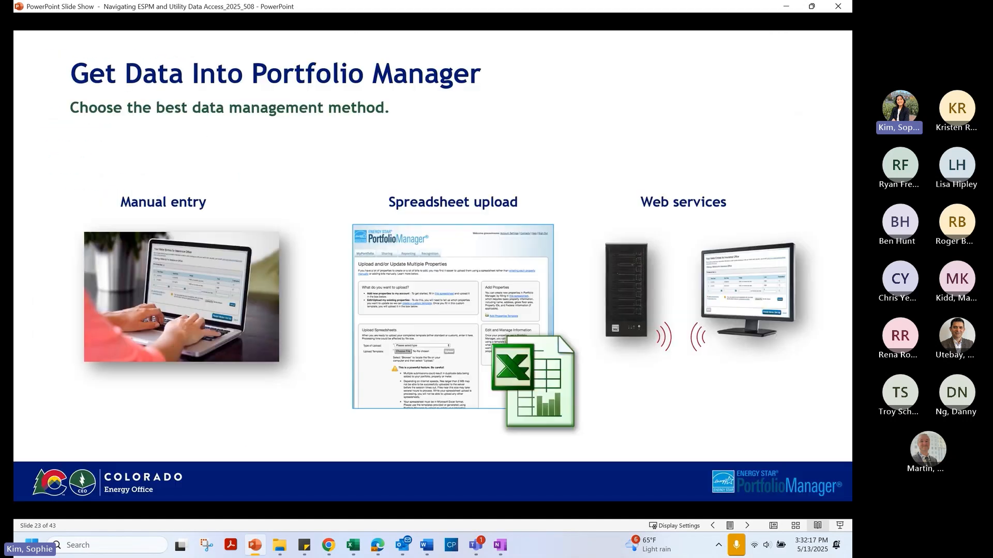
{"action": "key", "text": "Right"}
{"action": "key", "text": "Right"}
{"action": "key", "text": "Right"}
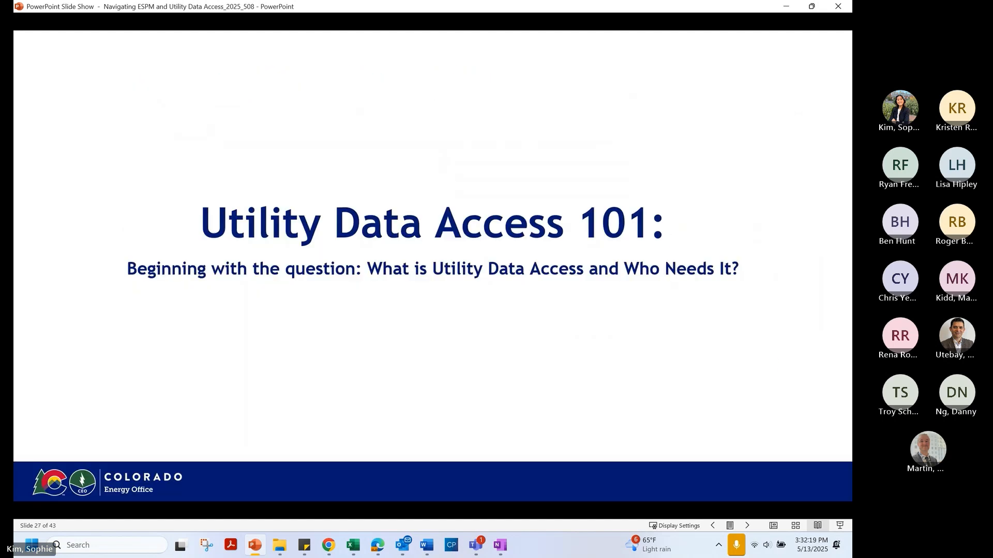